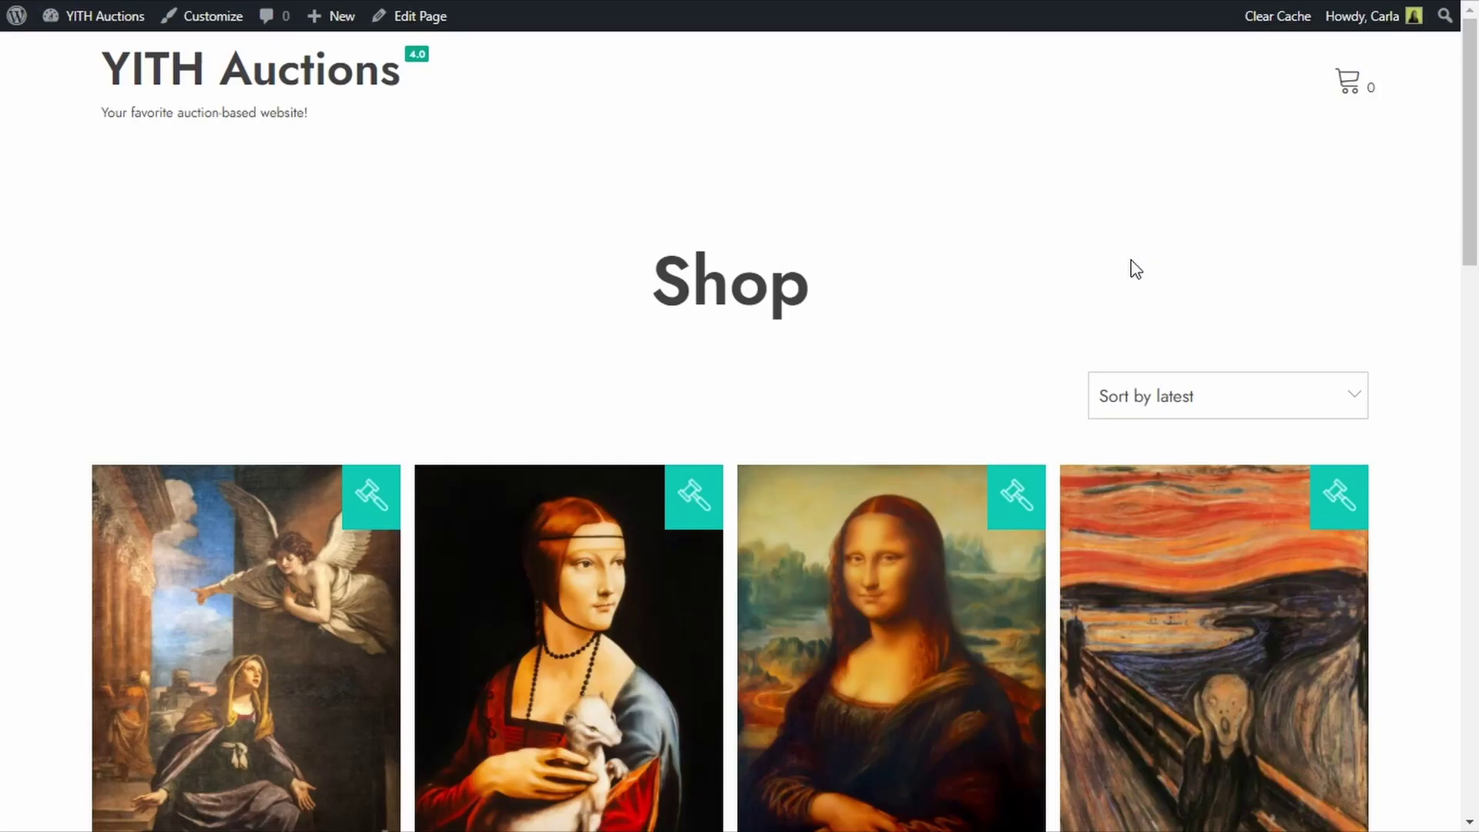
- Scroll down the auction Shop page to review the current bids and countdowns
{"action": "scroll", "coordinate": [1116, 270], "scroll_direction": "down", "scroll_amount": 3}
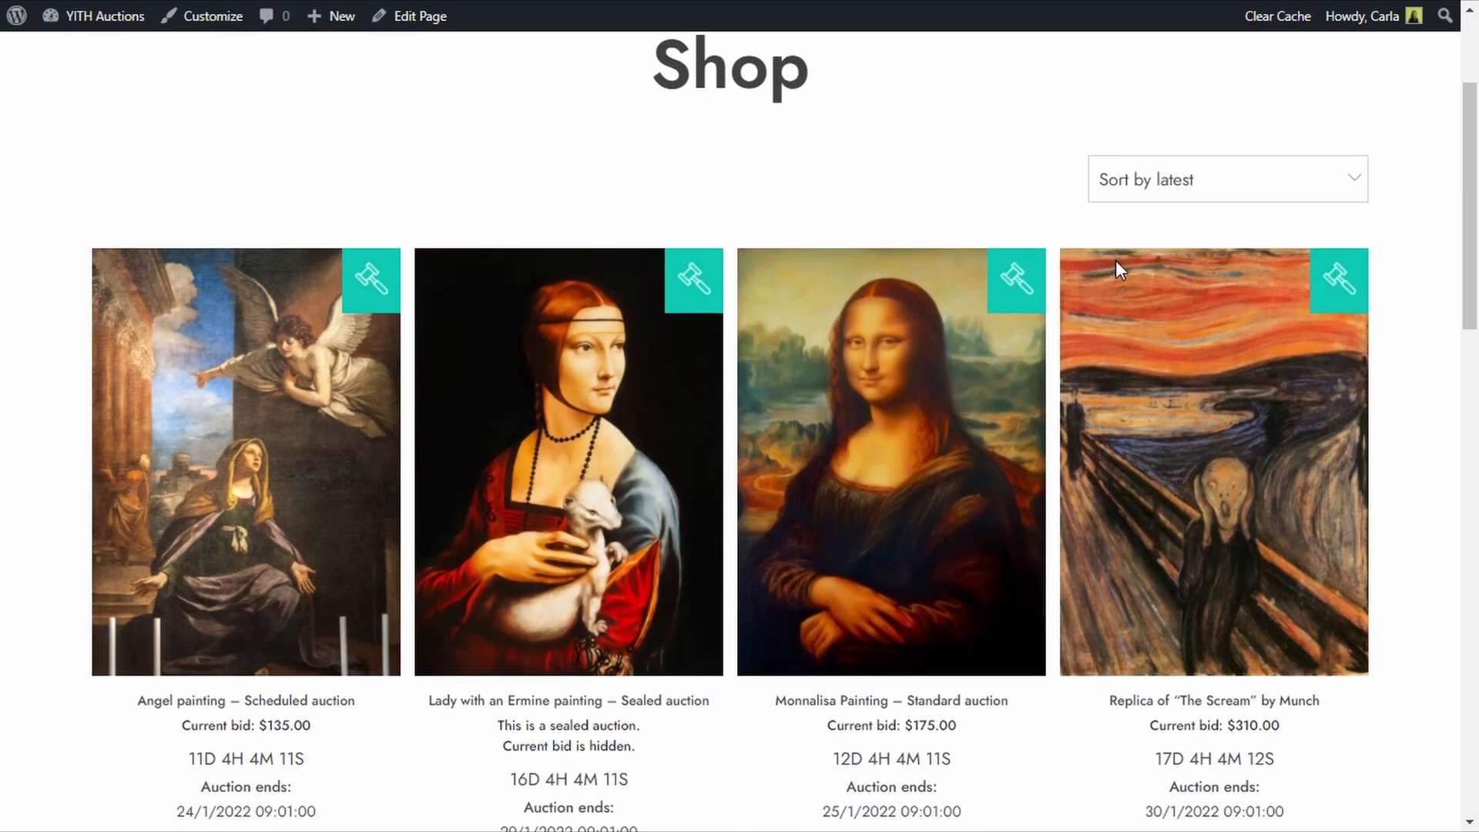
{"action": "scroll", "coordinate": [1117, 266], "scroll_direction": "down", "scroll_amount": 1}
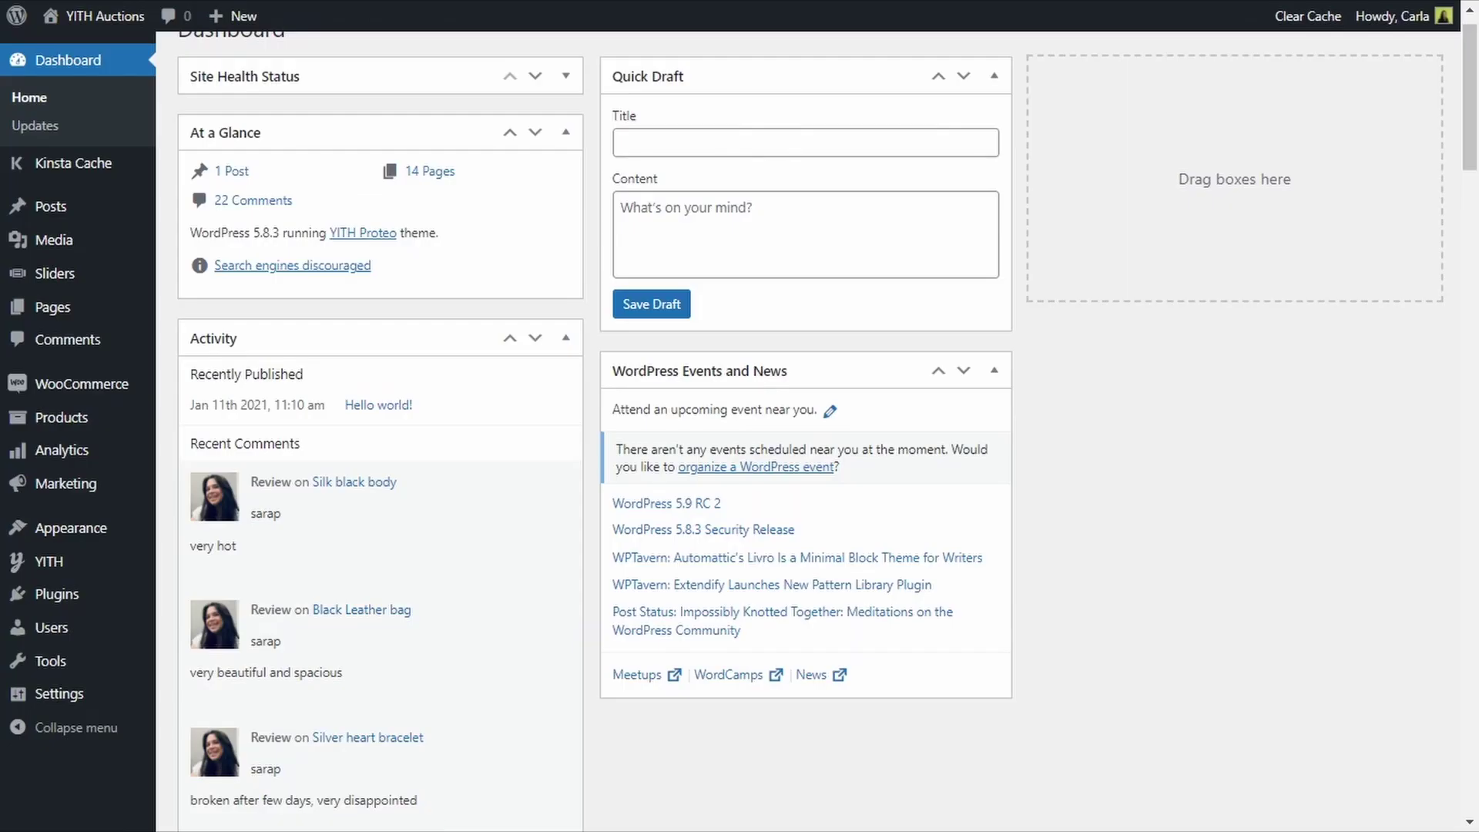
- Check the Auctions Payments tab's Stripe Premium notice, then go to the Installed Plugins list
{"action": "mouse_move", "coordinate": [72, 567]}
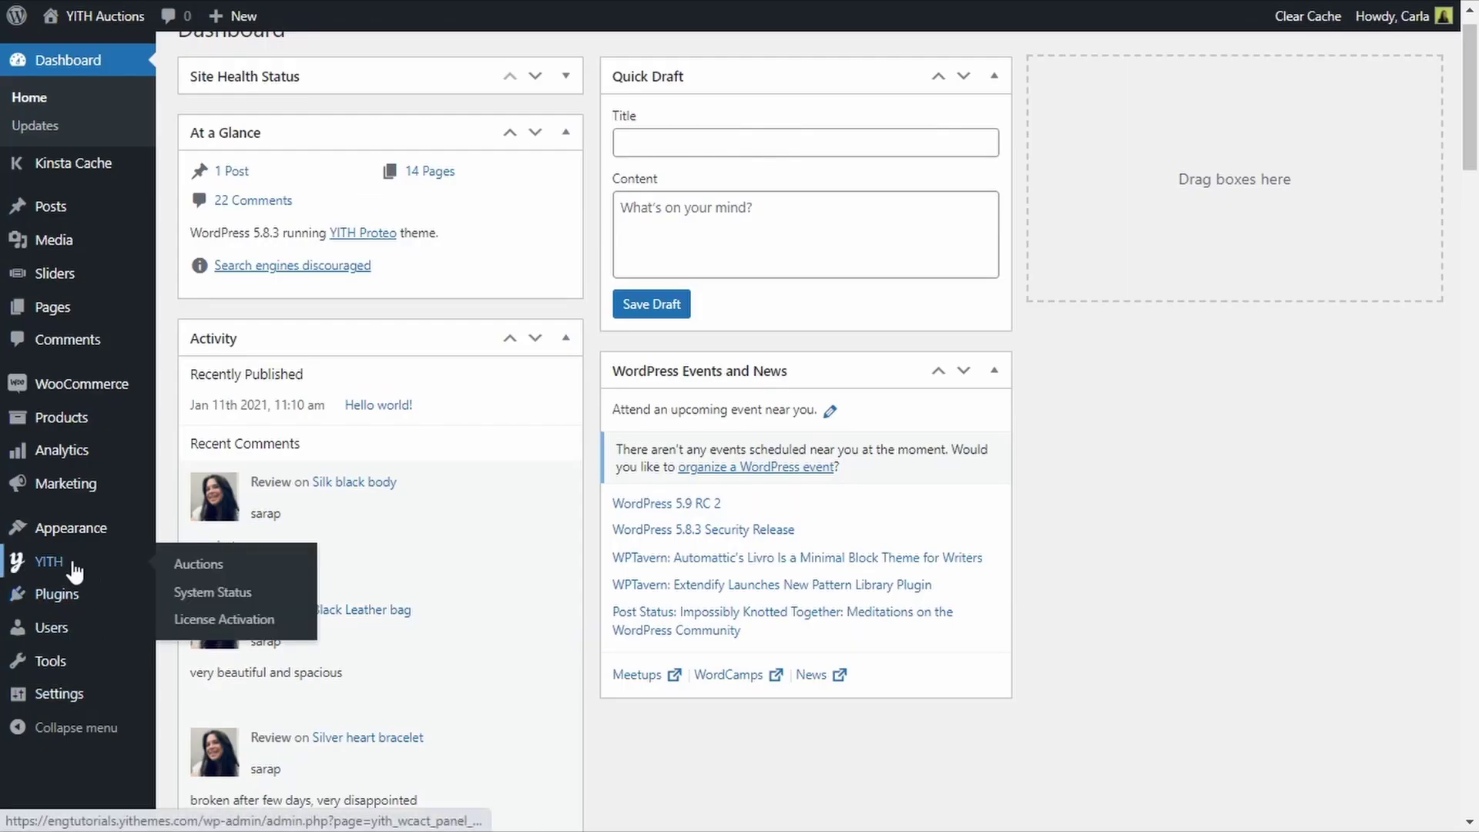
{"action": "left_click", "coordinate": [212, 566]}
{"action": "mouse_move", "coordinate": [363, 139]}
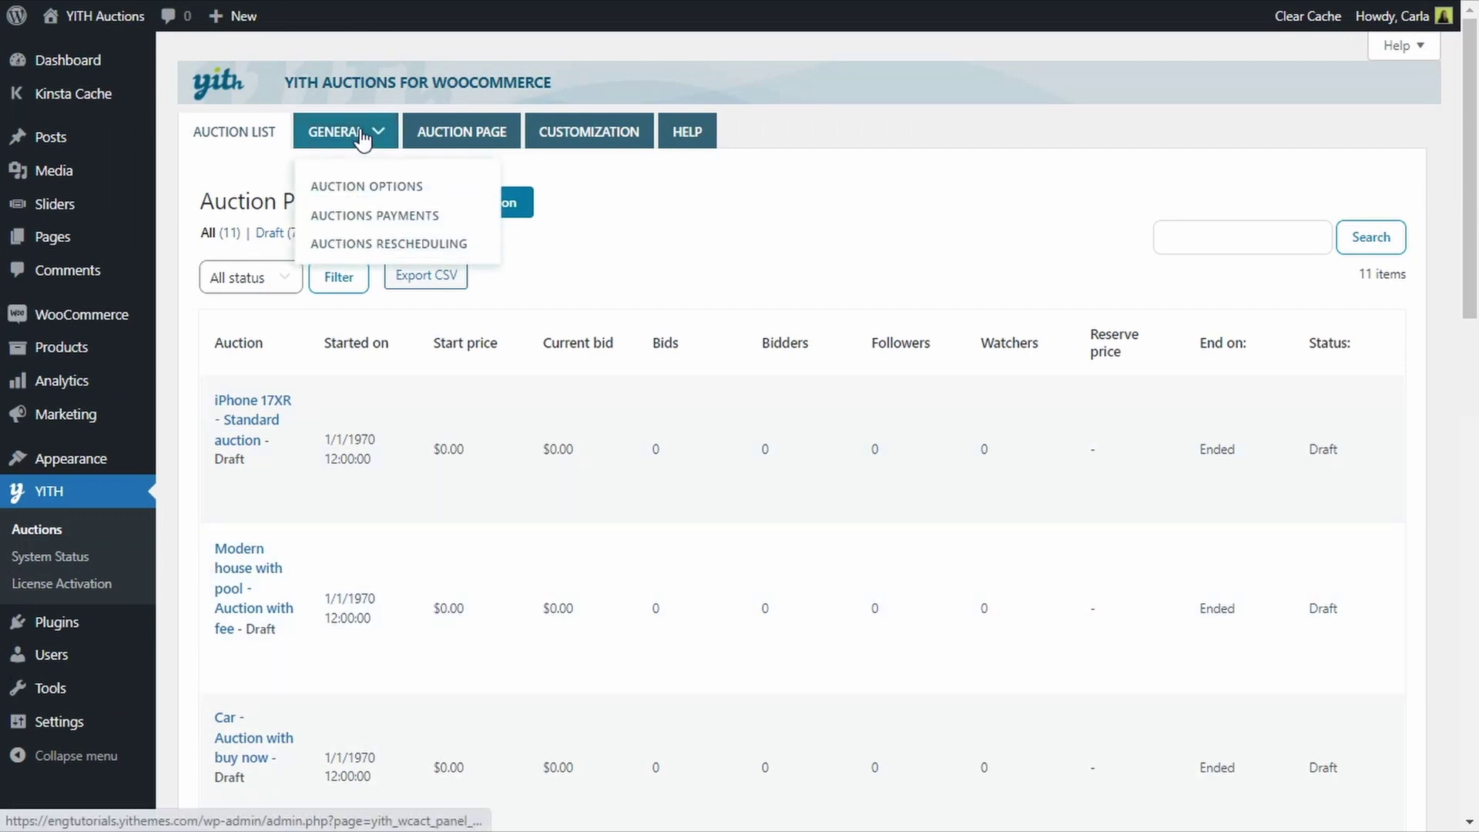
{"action": "left_click", "coordinate": [377, 216]}
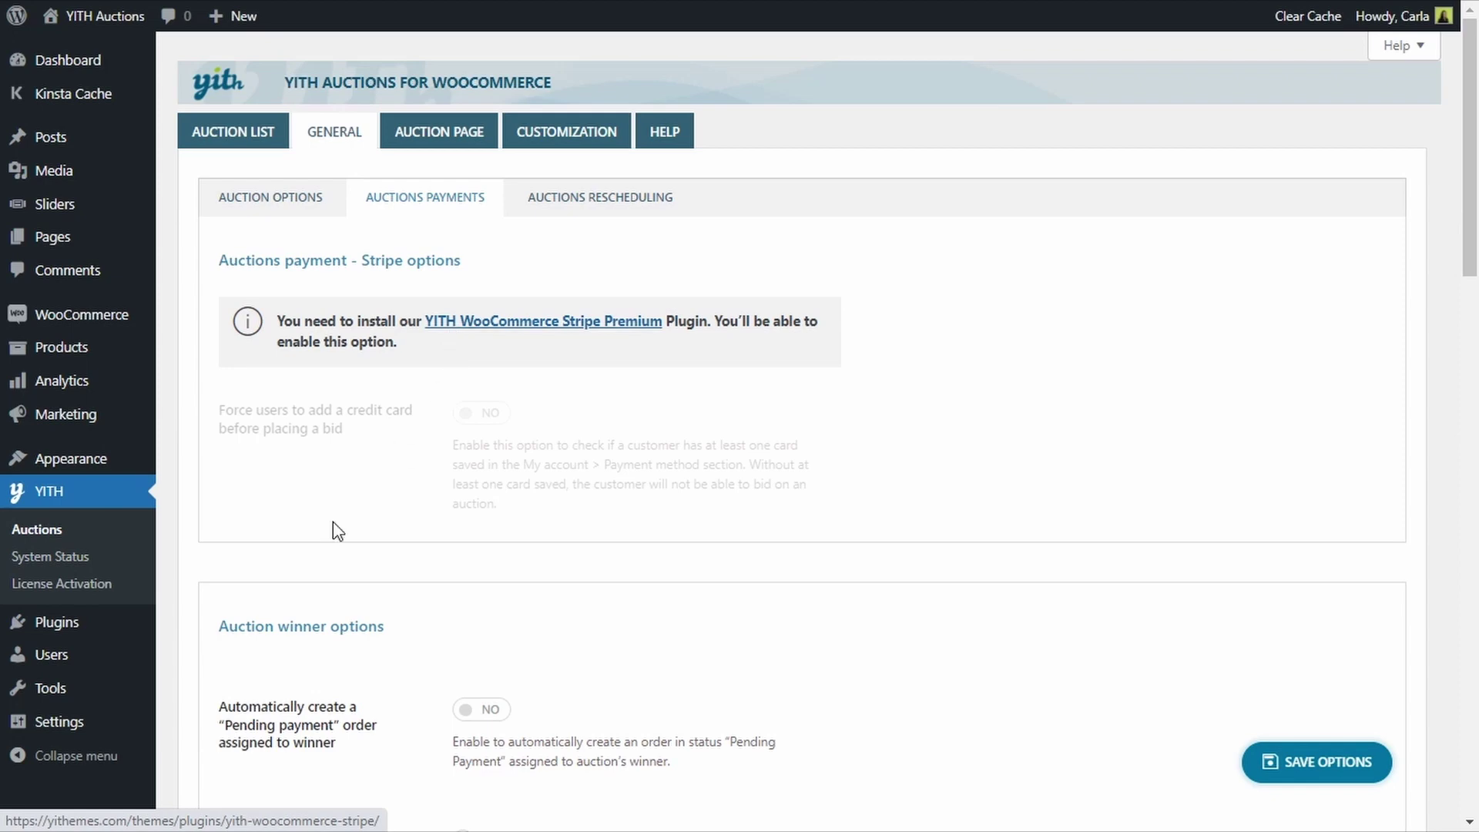
{"action": "left_click", "coordinate": [109, 637]}
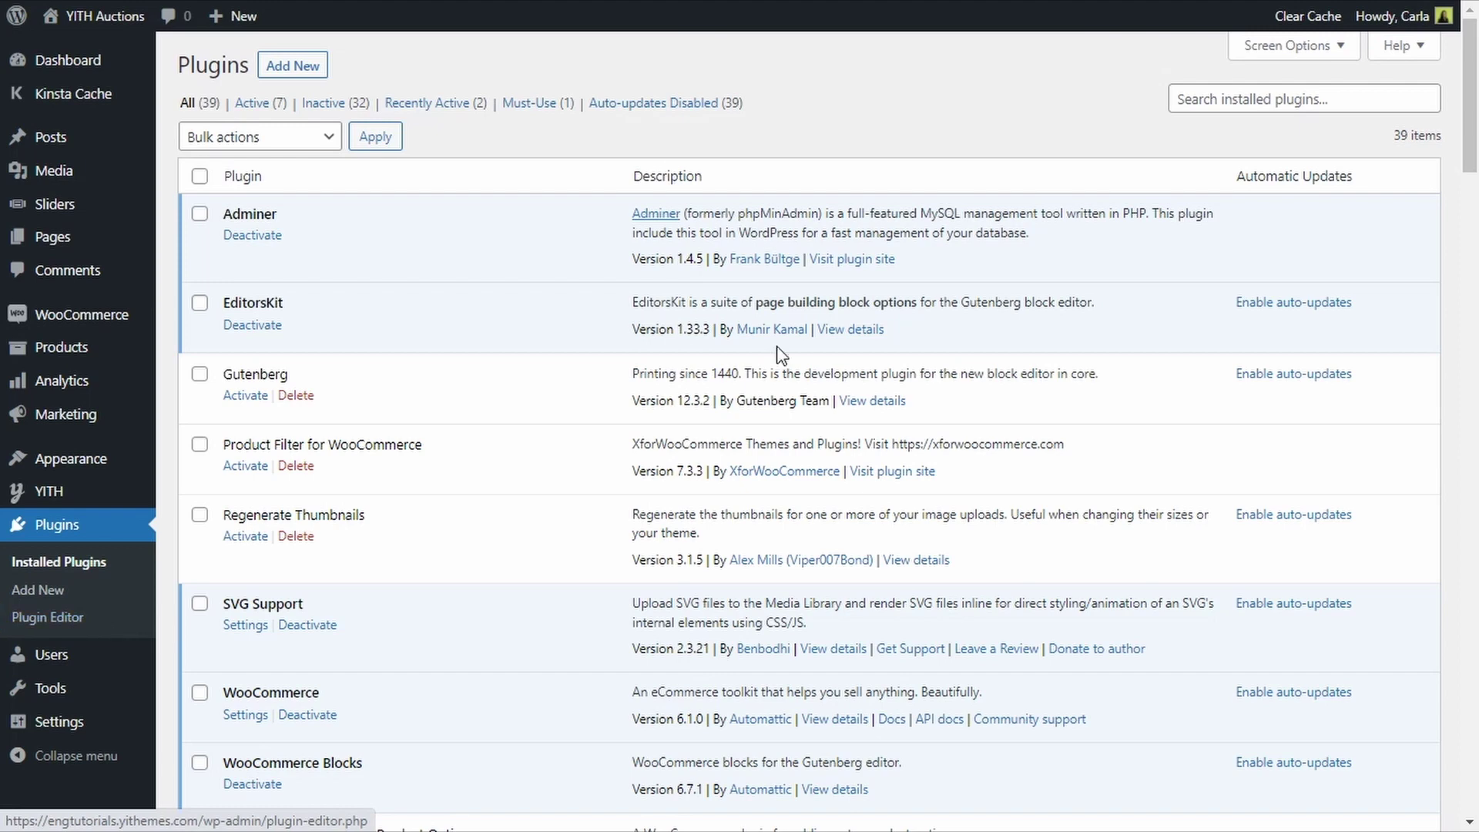
- Filter installed plugins by 'stripe' and activate YITH WooCommerce Stripe Premium
{"action": "left_click", "coordinate": [1220, 100]}
{"action": "type", "text": "stripe"}
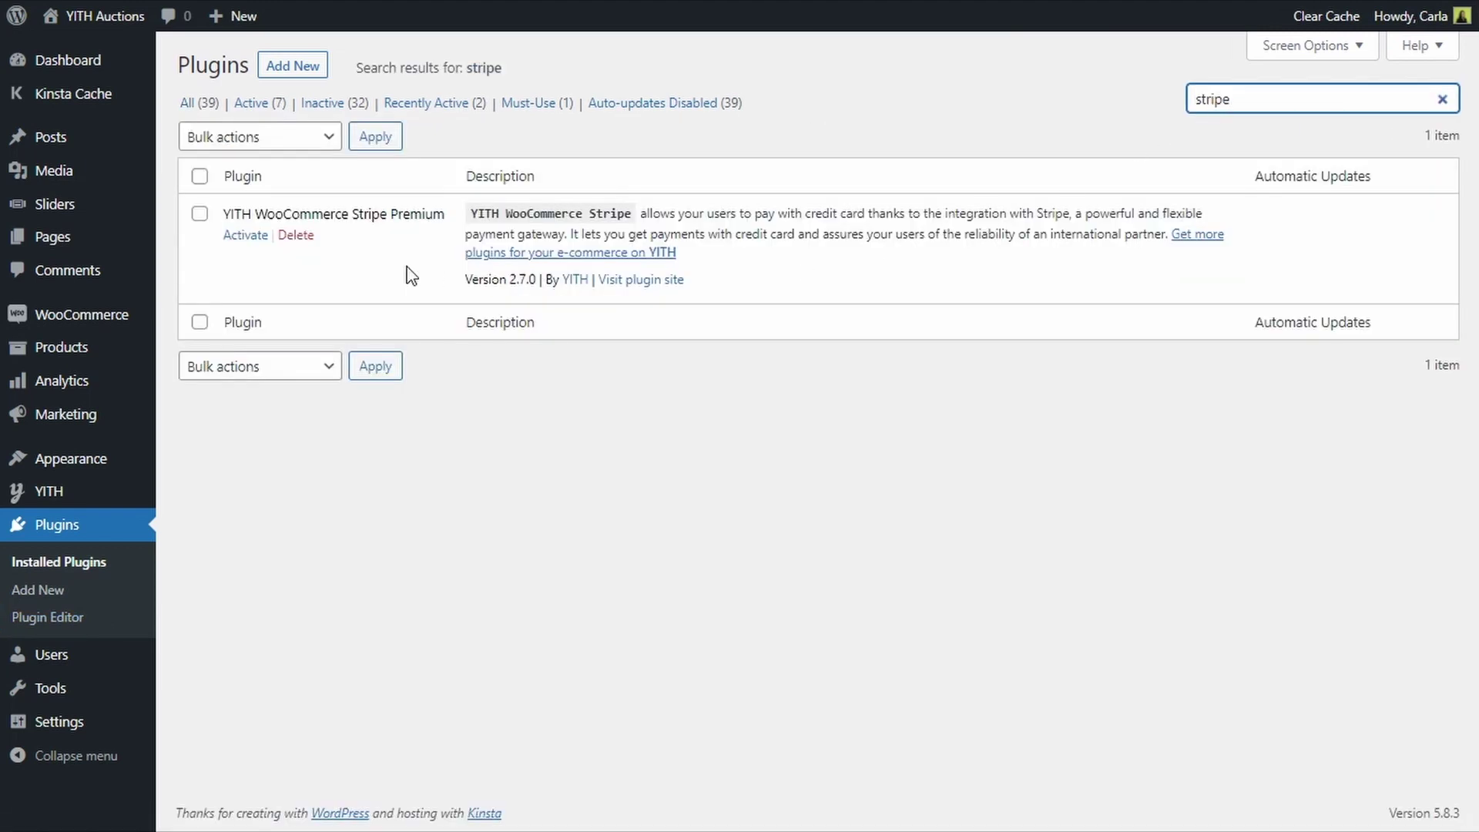
{"action": "left_click", "coordinate": [249, 237]}
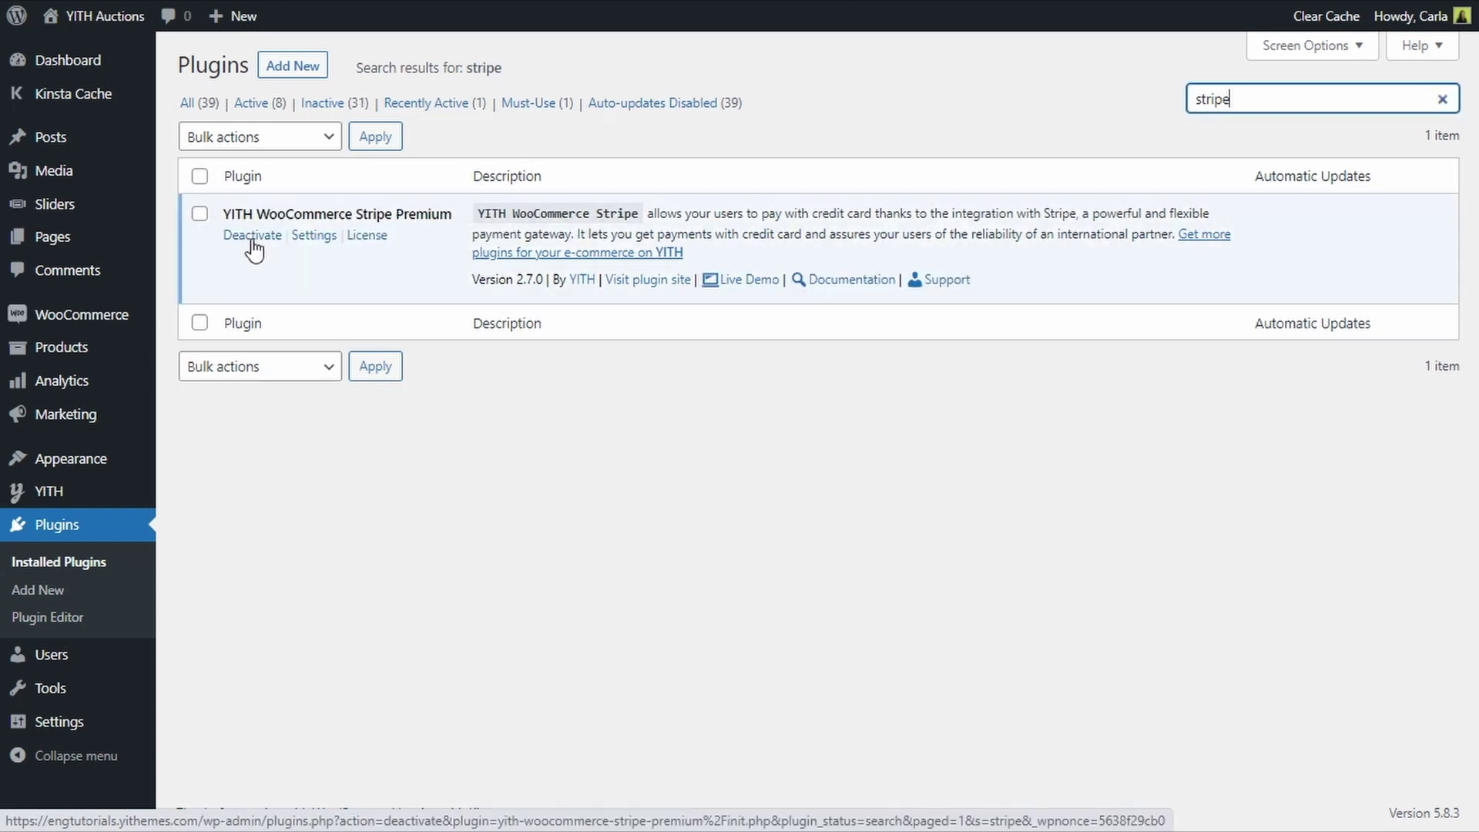
- Return to YITH Auctions' General > Auctions Payments tab, now listing the Stripe options
{"action": "mouse_move", "coordinate": [49, 492]}
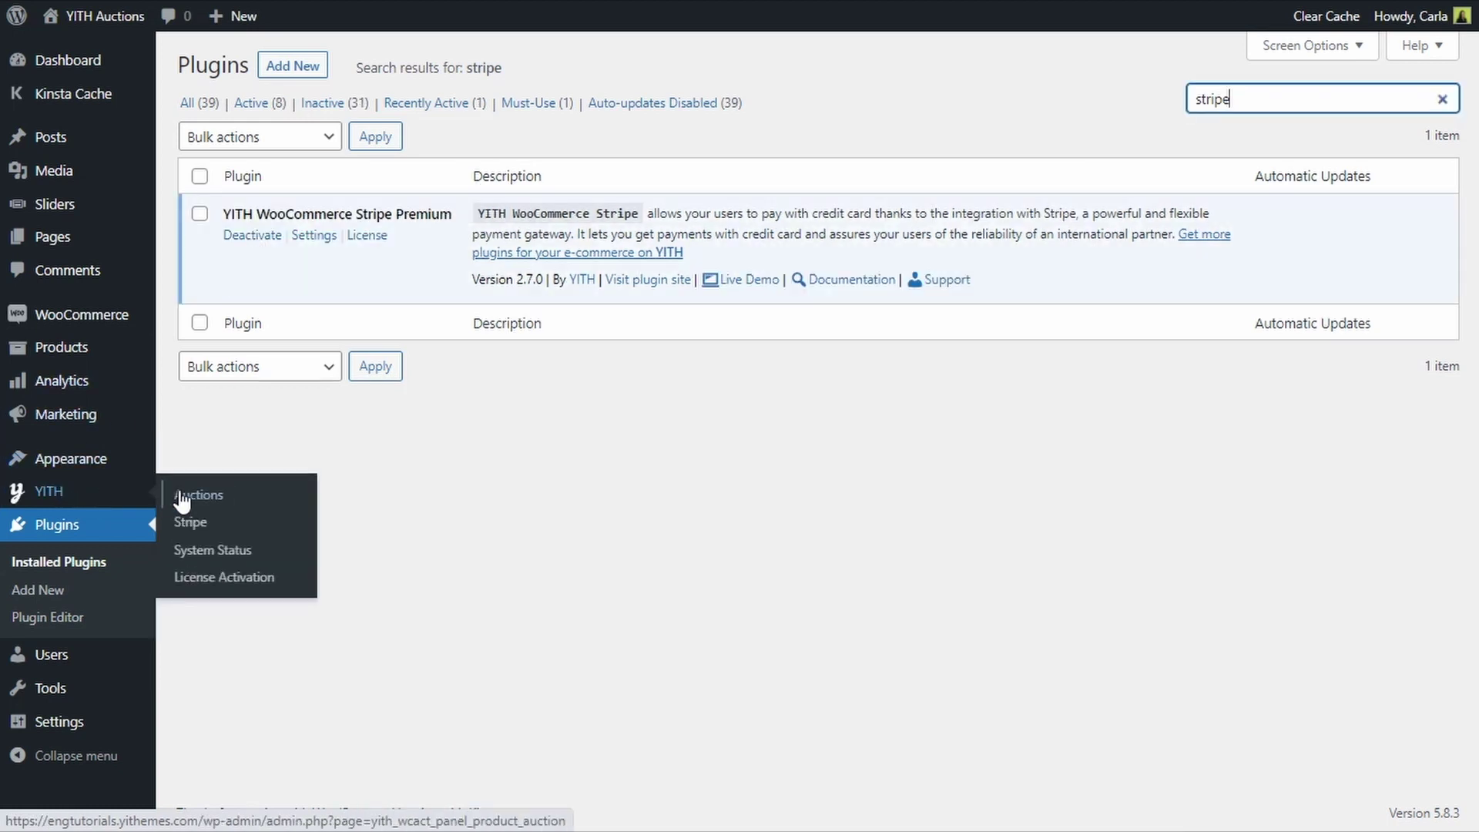
{"action": "left_click", "coordinate": [181, 500]}
{"action": "mouse_move", "coordinate": [366, 139]}
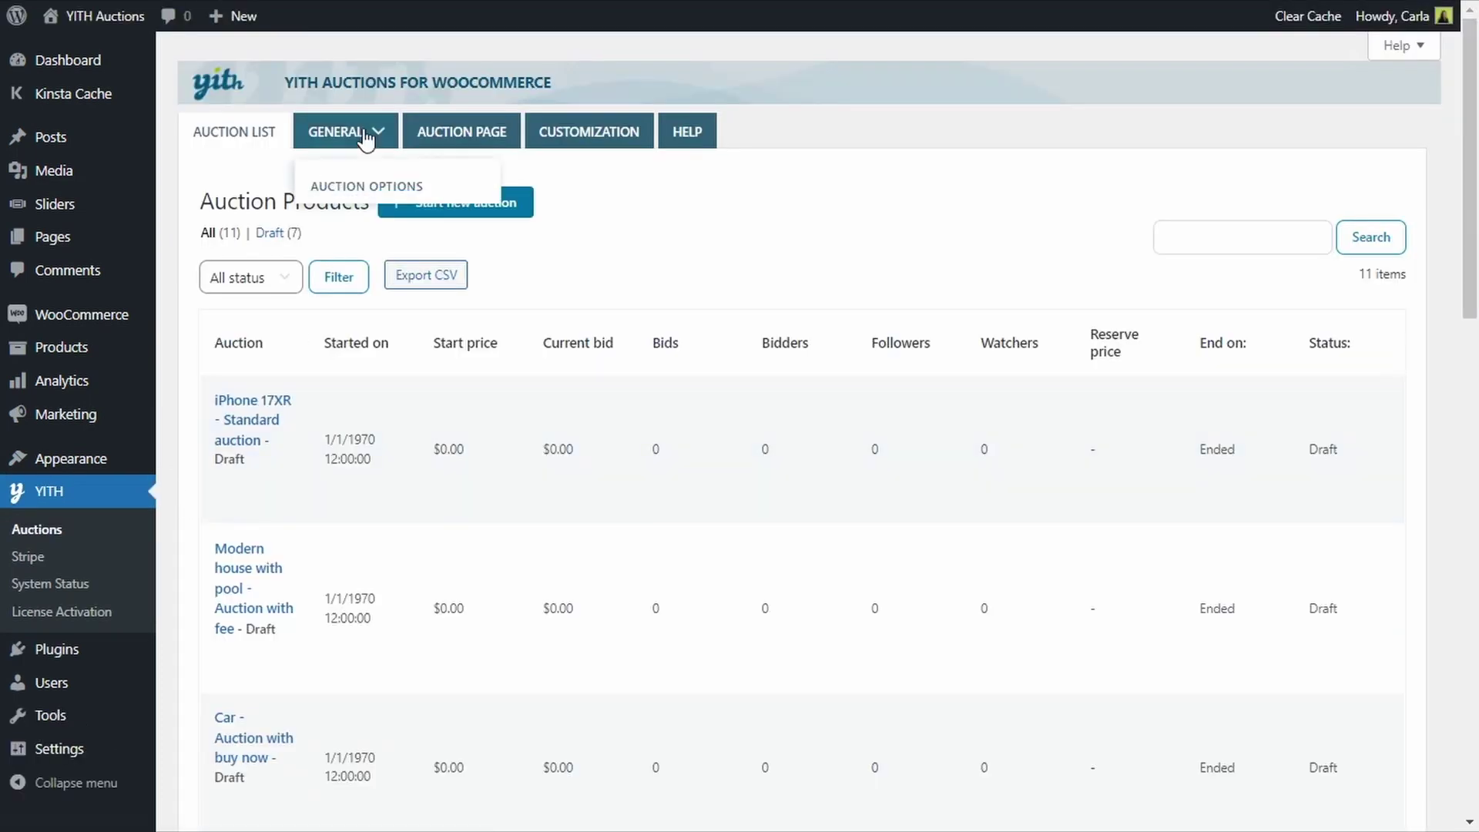
{"action": "left_click", "coordinate": [379, 222]}
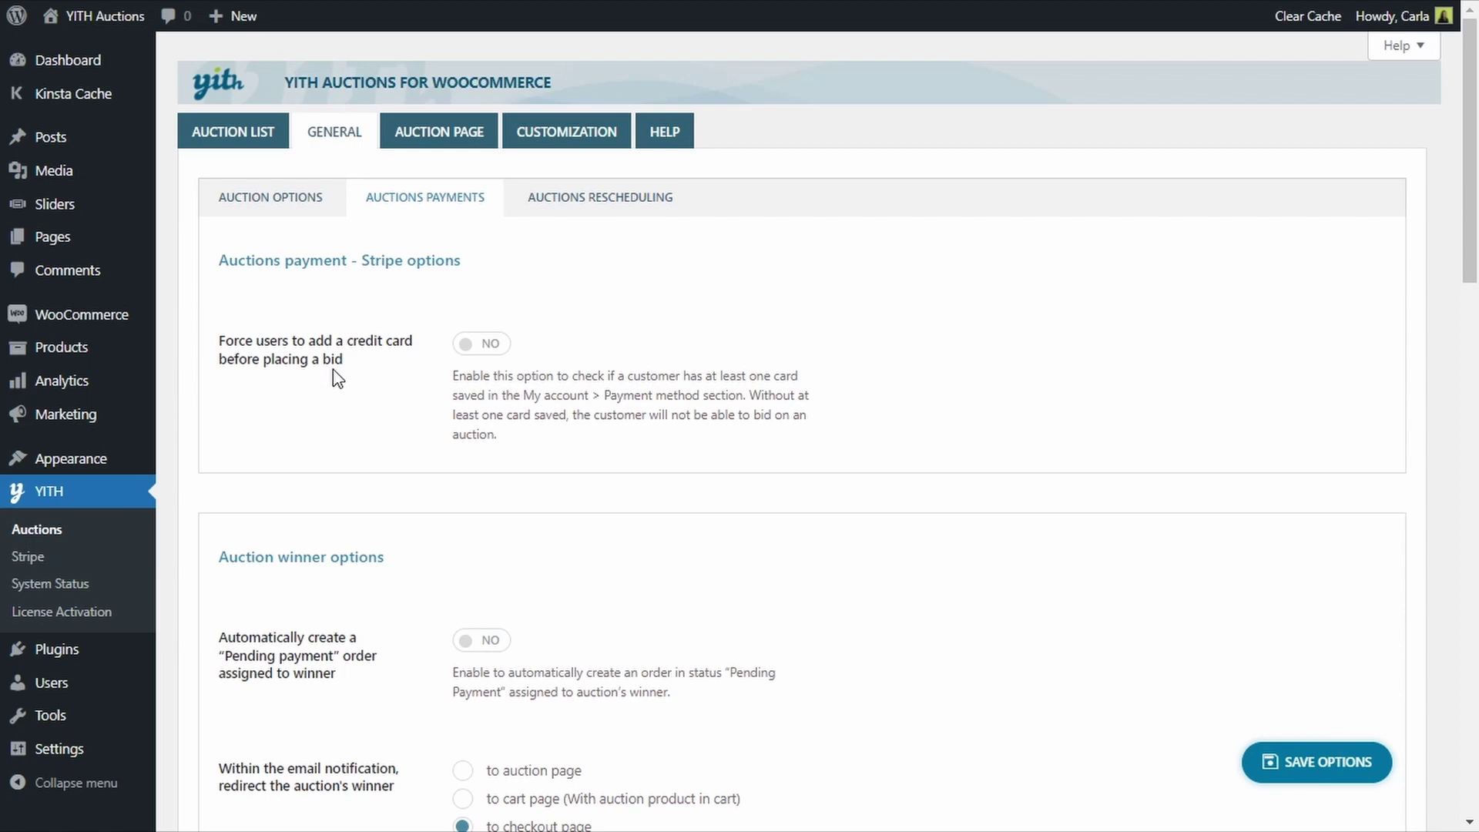
- Set Force users to add a credit card to YES, bold the notice's opening question, and save
{"action": "left_click", "coordinate": [473, 354]}
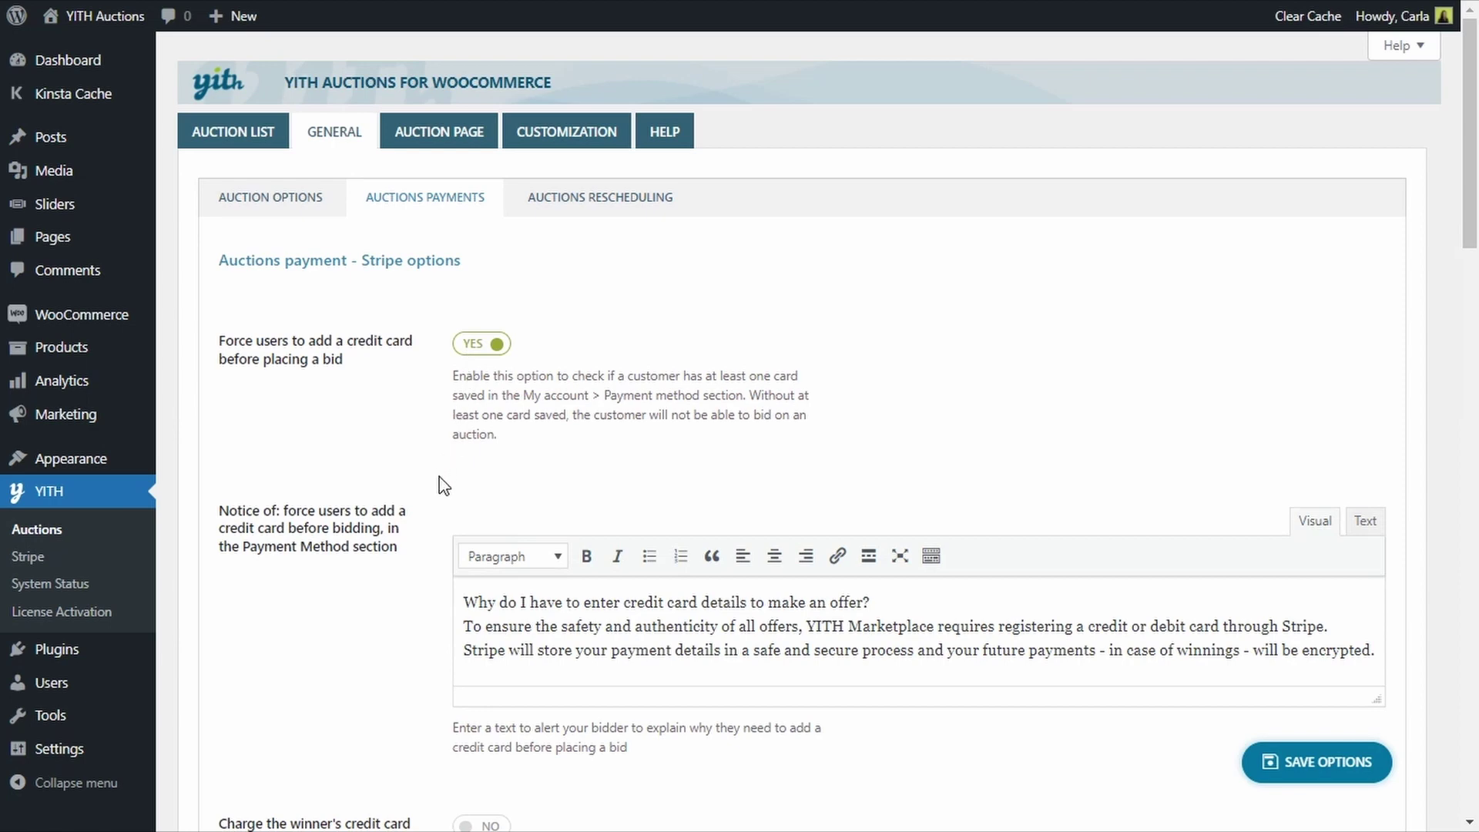
{"action": "scroll", "coordinate": [456, 515], "scroll_direction": "down", "scroll_amount": 1}
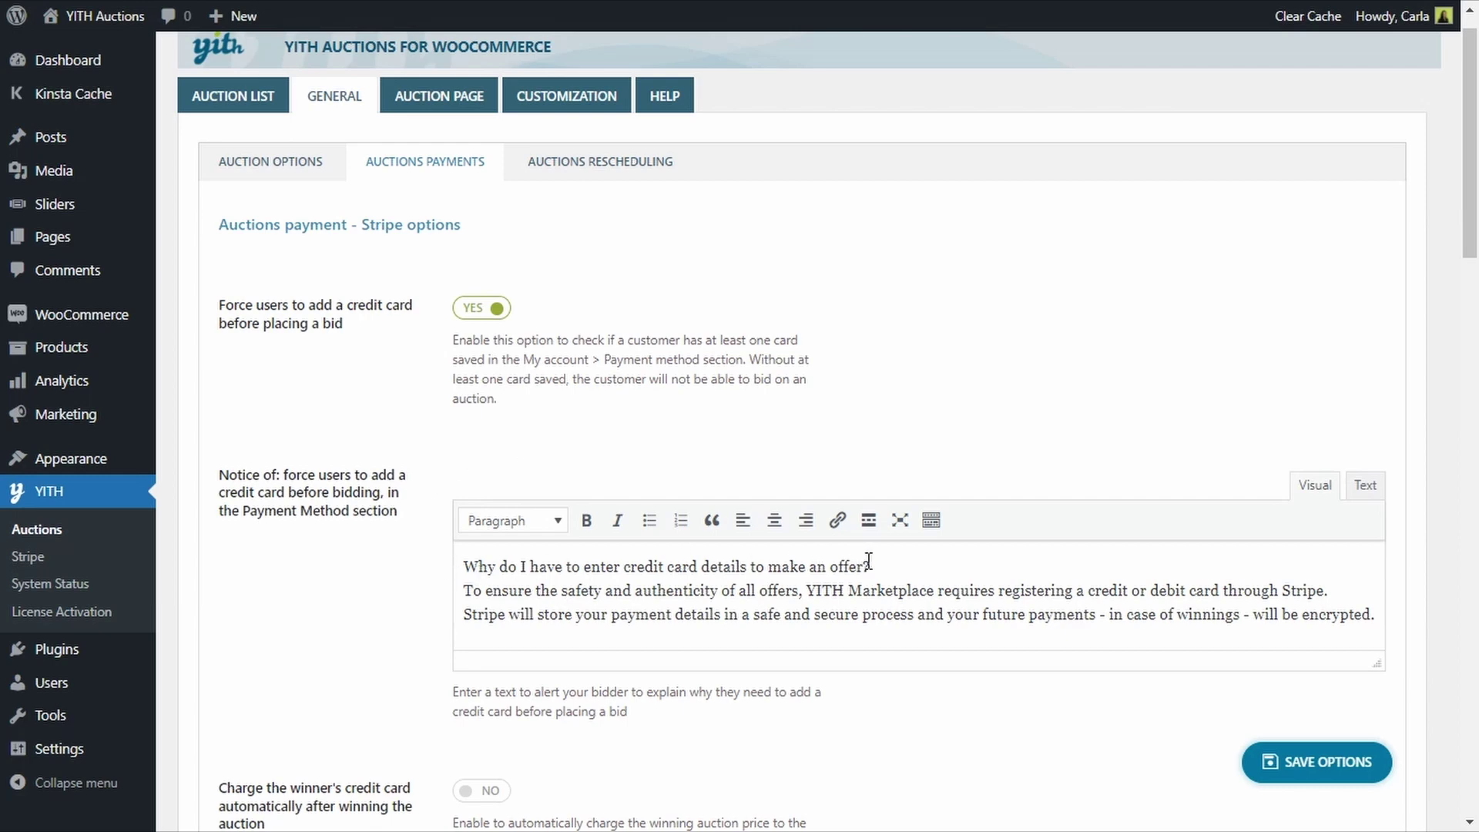
{"action": "left_click_drag", "start_coordinate": [869, 564], "coordinate": [463, 567]}
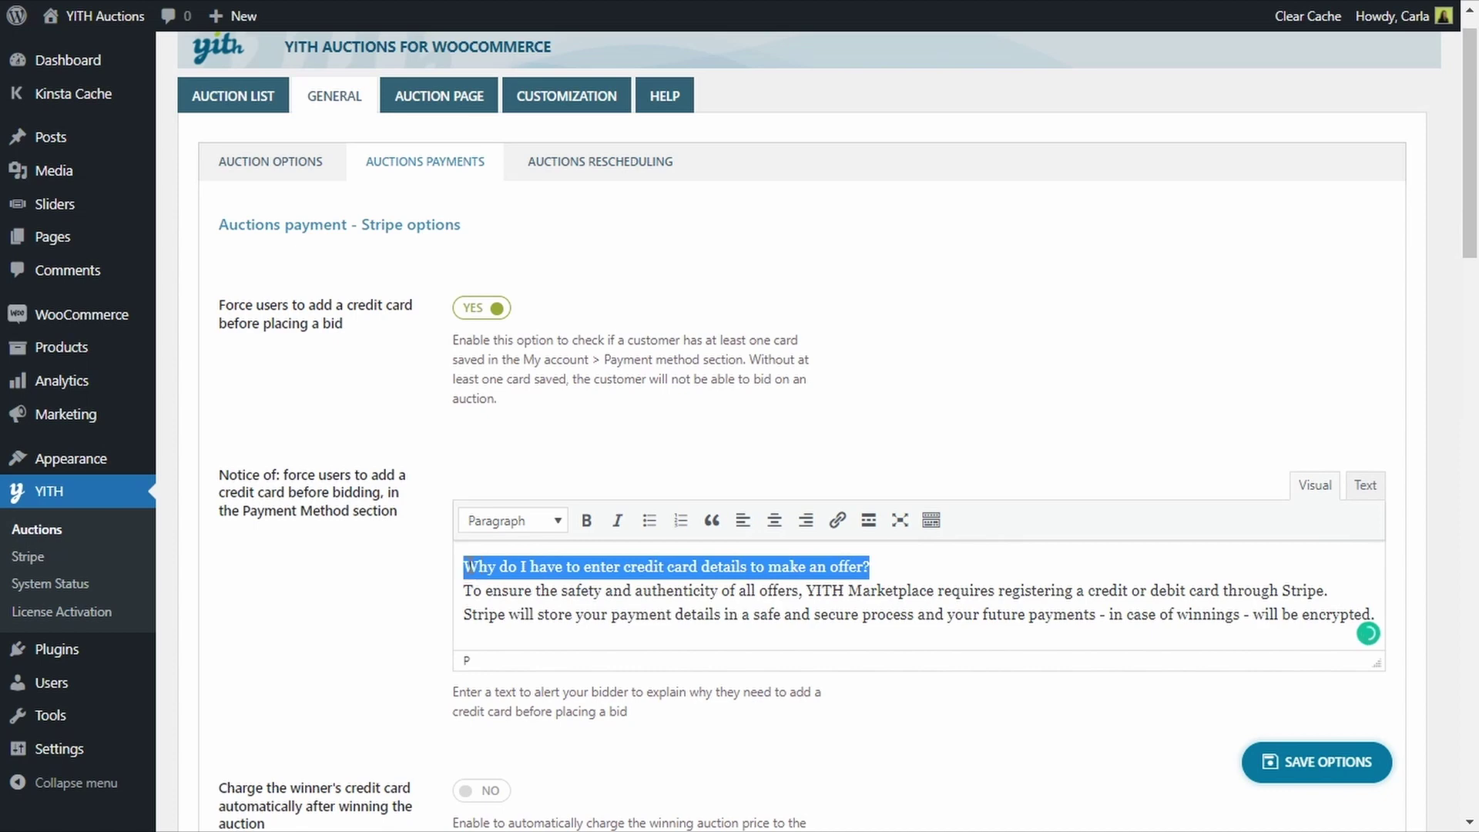
{"action": "left_click", "coordinate": [587, 520]}
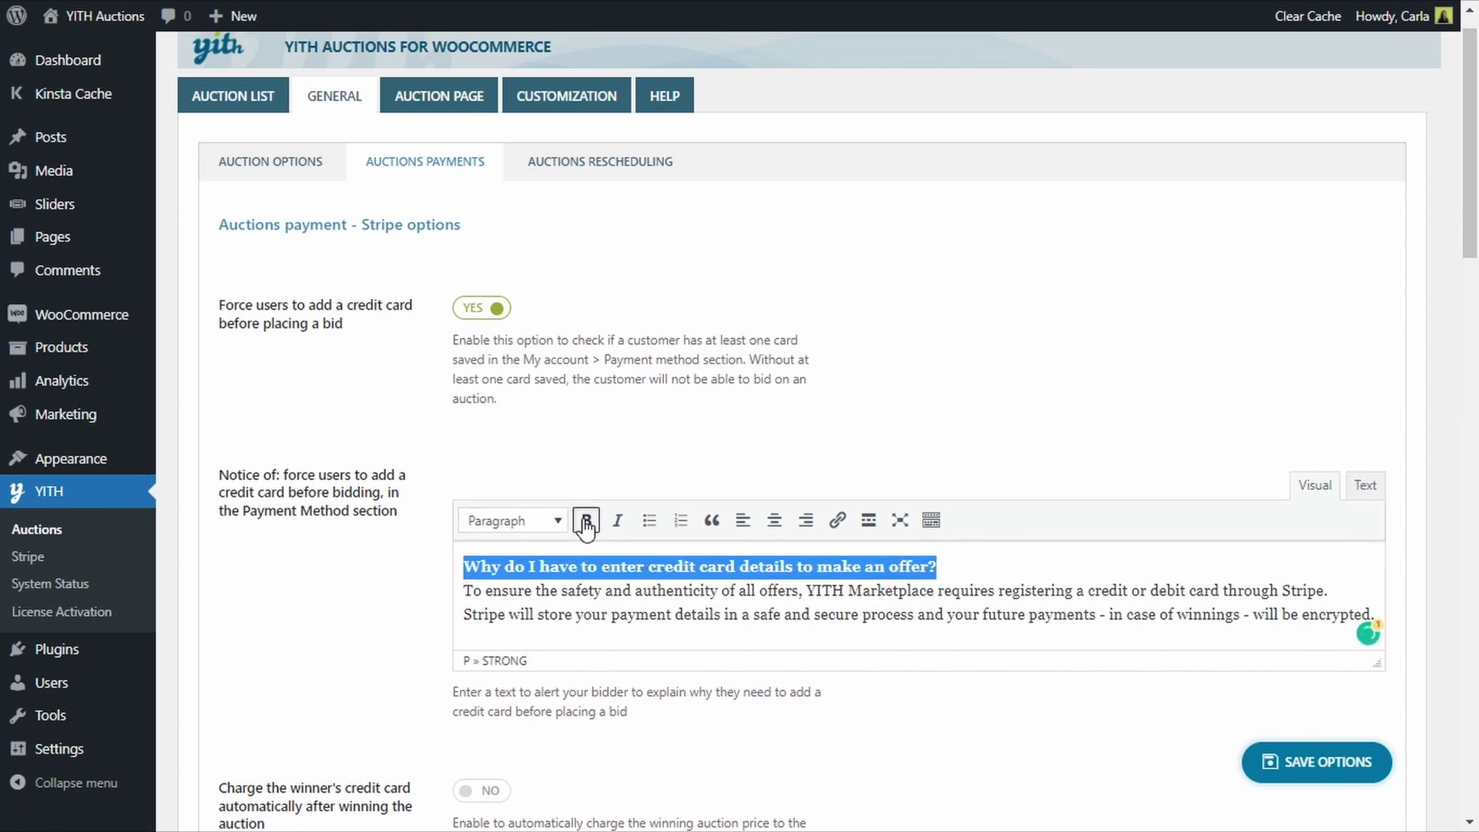
{"action": "left_click", "coordinate": [969, 566]}
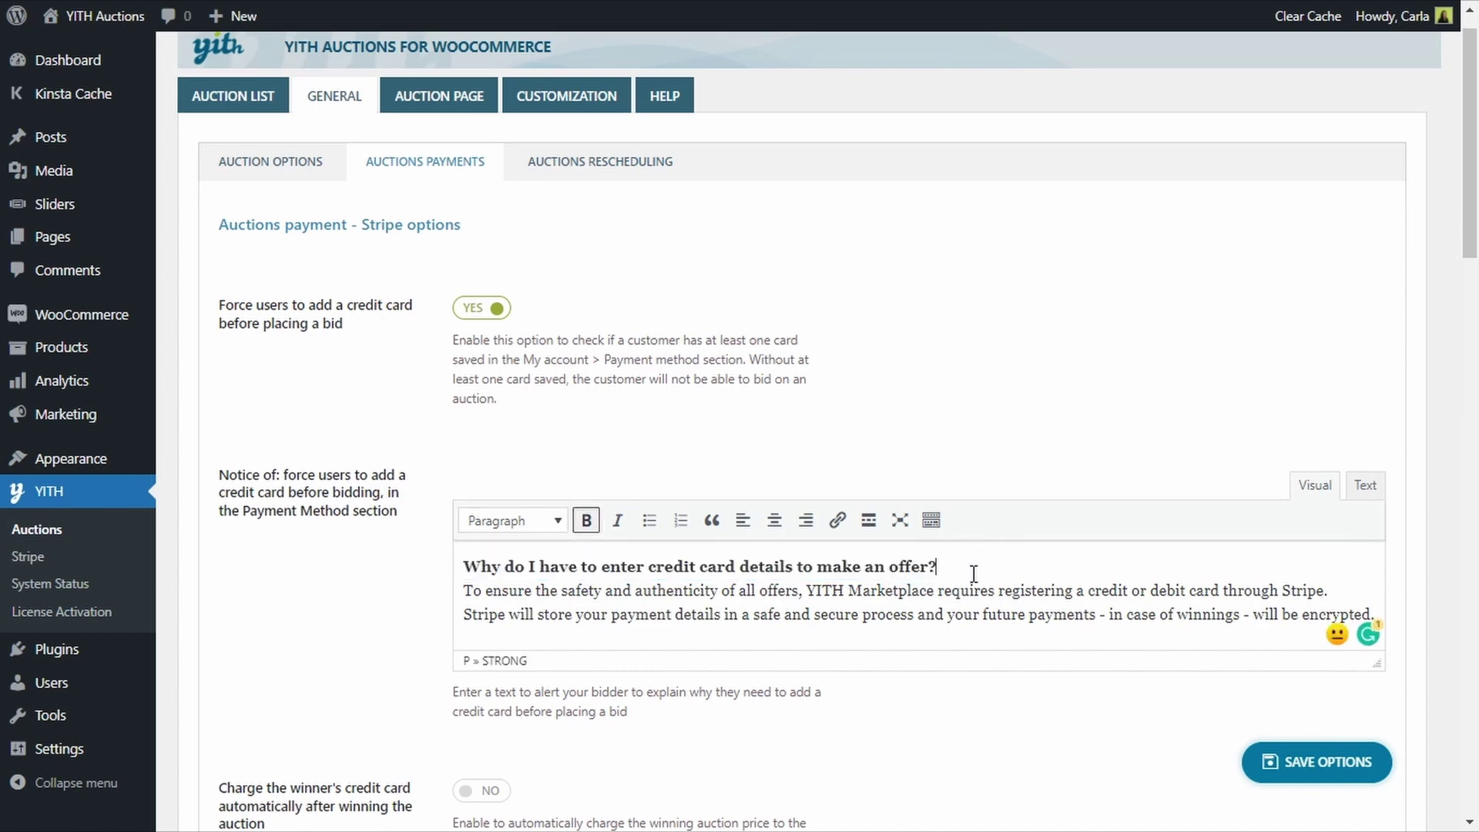
{"action": "left_click", "coordinate": [1302, 761]}
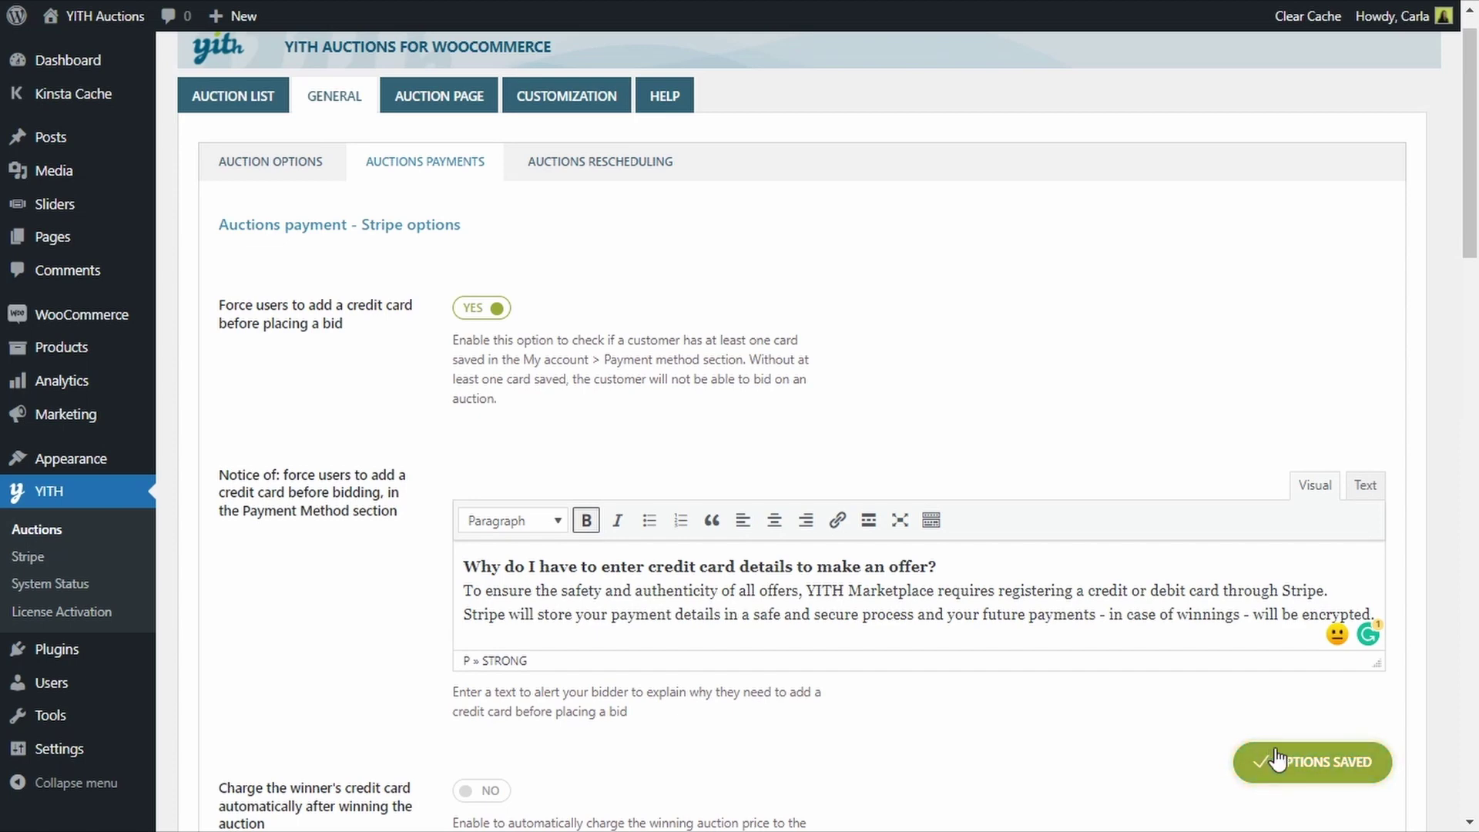
{"action": "key", "text": "ctrl+Tab"}
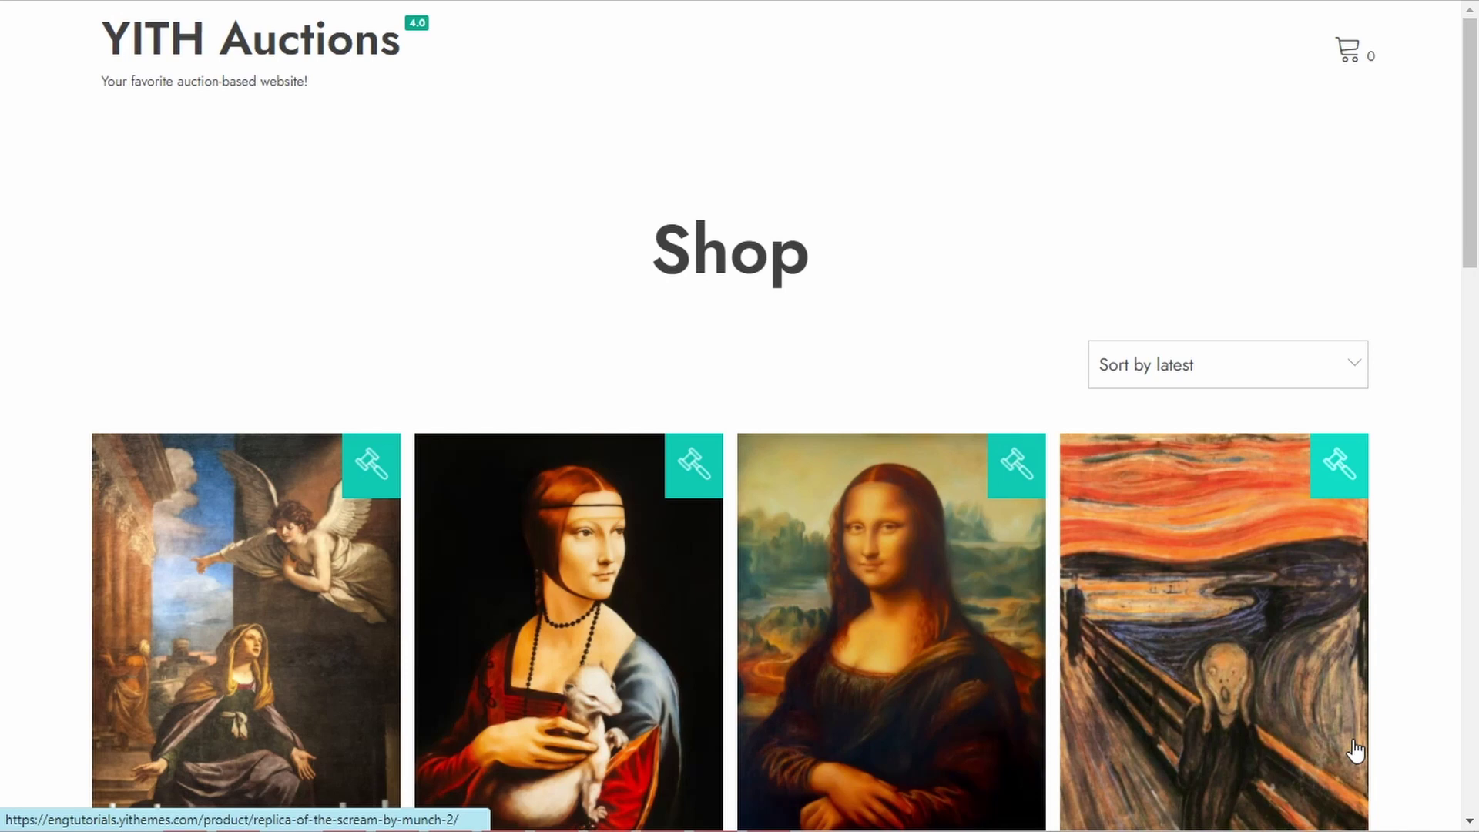
- Open the Angel painting auction and find the add-a-valid-credit-card warning below the bid field
{"action": "scroll", "coordinate": [1356, 751], "scroll_direction": "down", "scroll_amount": 4}
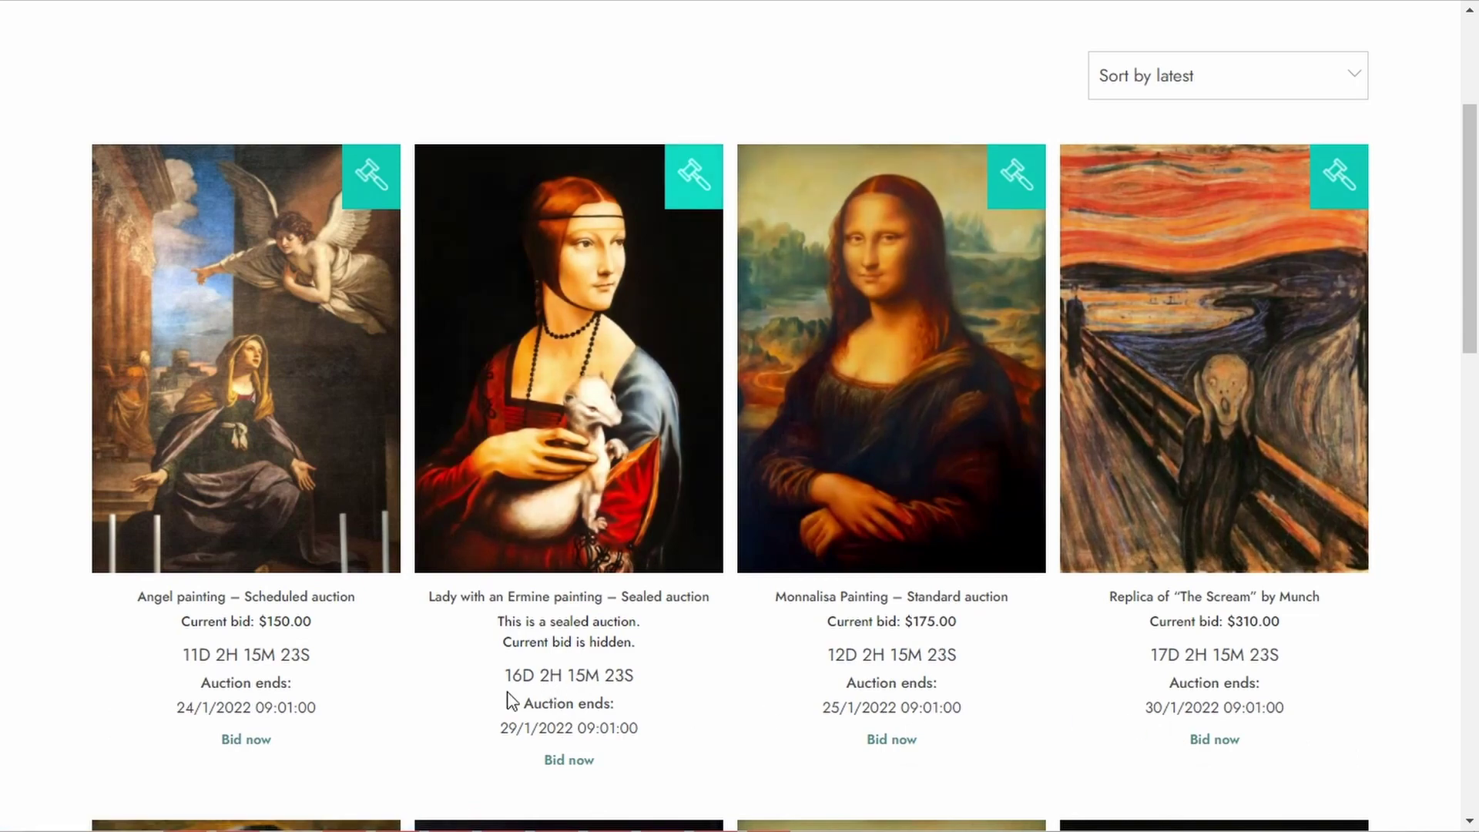
{"action": "left_click", "coordinate": [248, 745]}
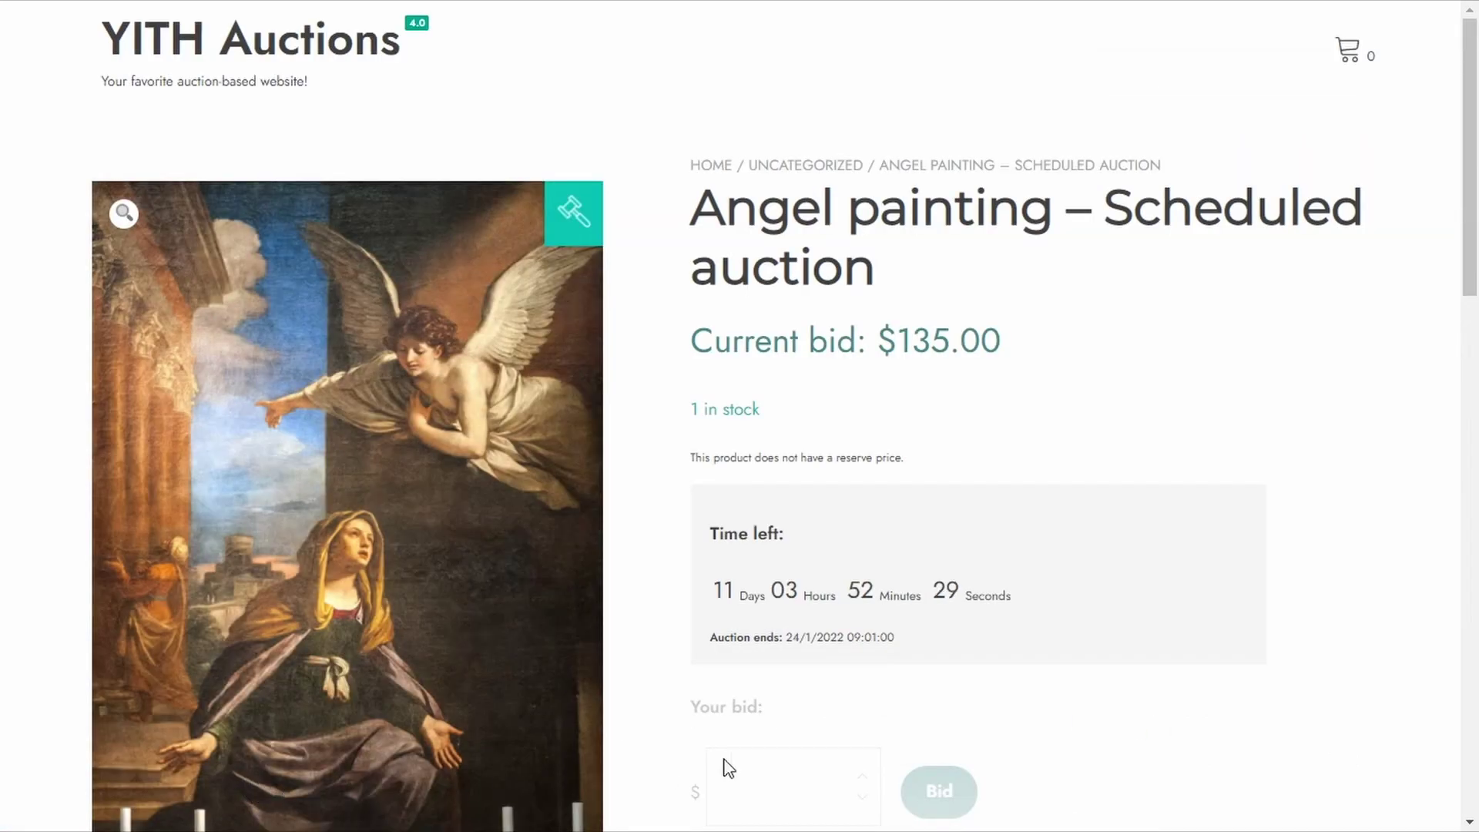
{"action": "scroll", "coordinate": [768, 759], "scroll_direction": "down", "scroll_amount": 3}
{"action": "scroll", "coordinate": [769, 650], "scroll_direction": "down", "scroll_amount": 2}
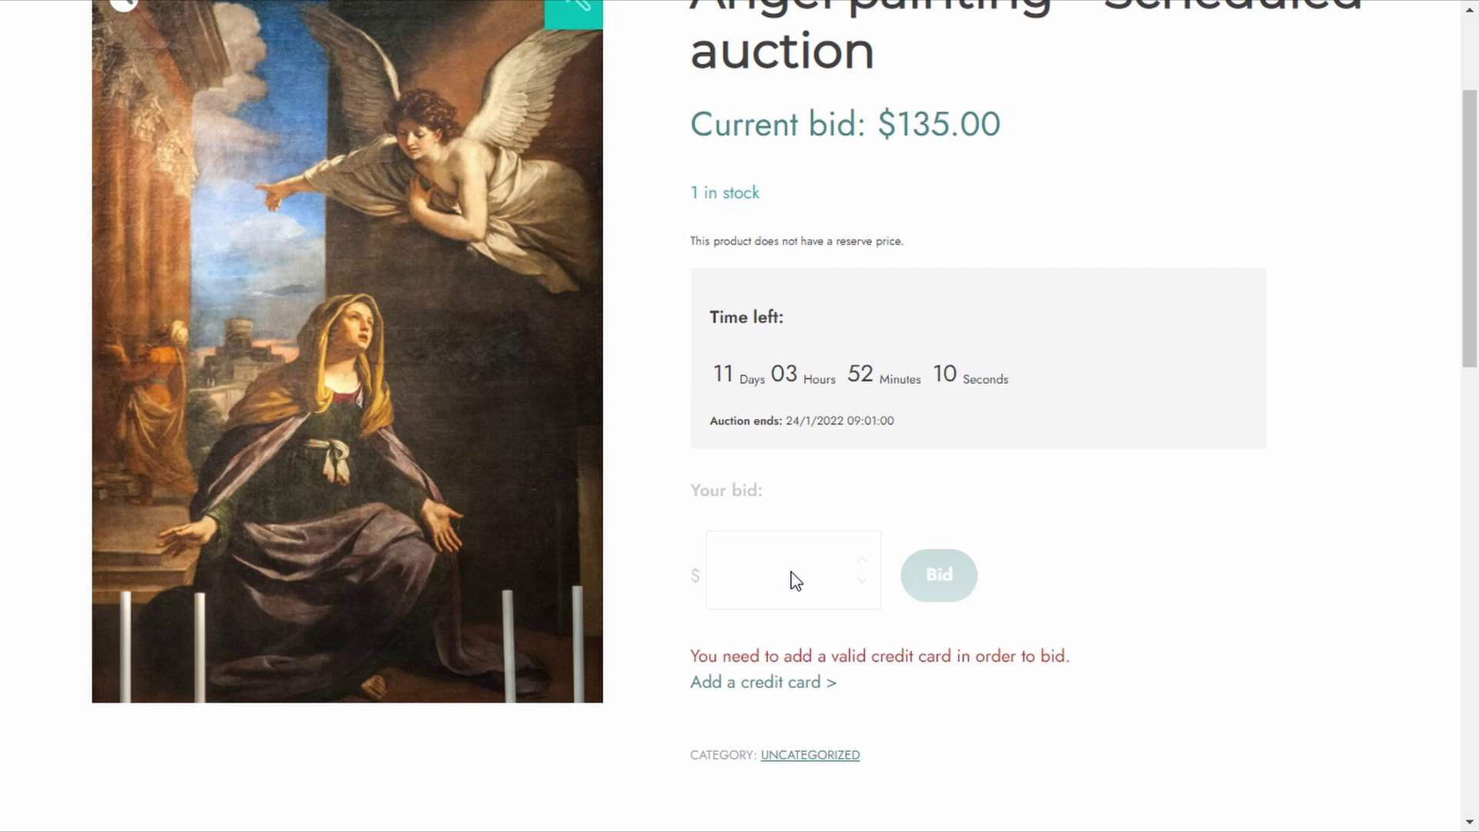
{"action": "scroll", "coordinate": [792, 581], "scroll_direction": "down", "scroll_amount": 1}
{"action": "left_click_drag", "start_coordinate": [693, 549], "coordinate": [1077, 569]}
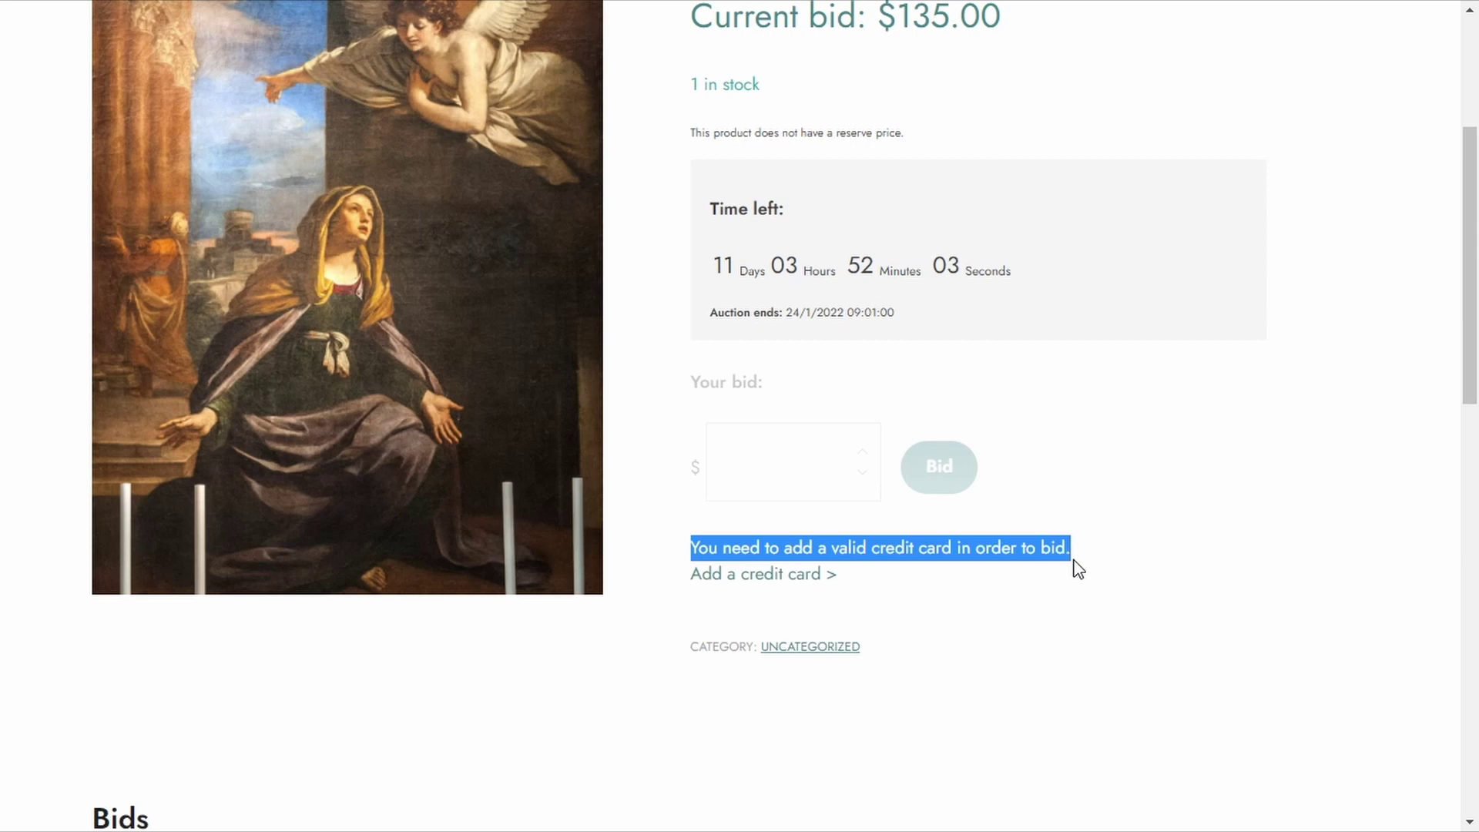
{"action": "scroll", "coordinate": [1077, 570], "scroll_direction": "down", "scroll_amount": 1}
{"action": "scroll", "coordinate": [1075, 569], "scroll_direction": "down", "scroll_amount": 1}
{"action": "scroll", "coordinate": [1075, 569], "scroll_direction": "up", "scroll_amount": 2}
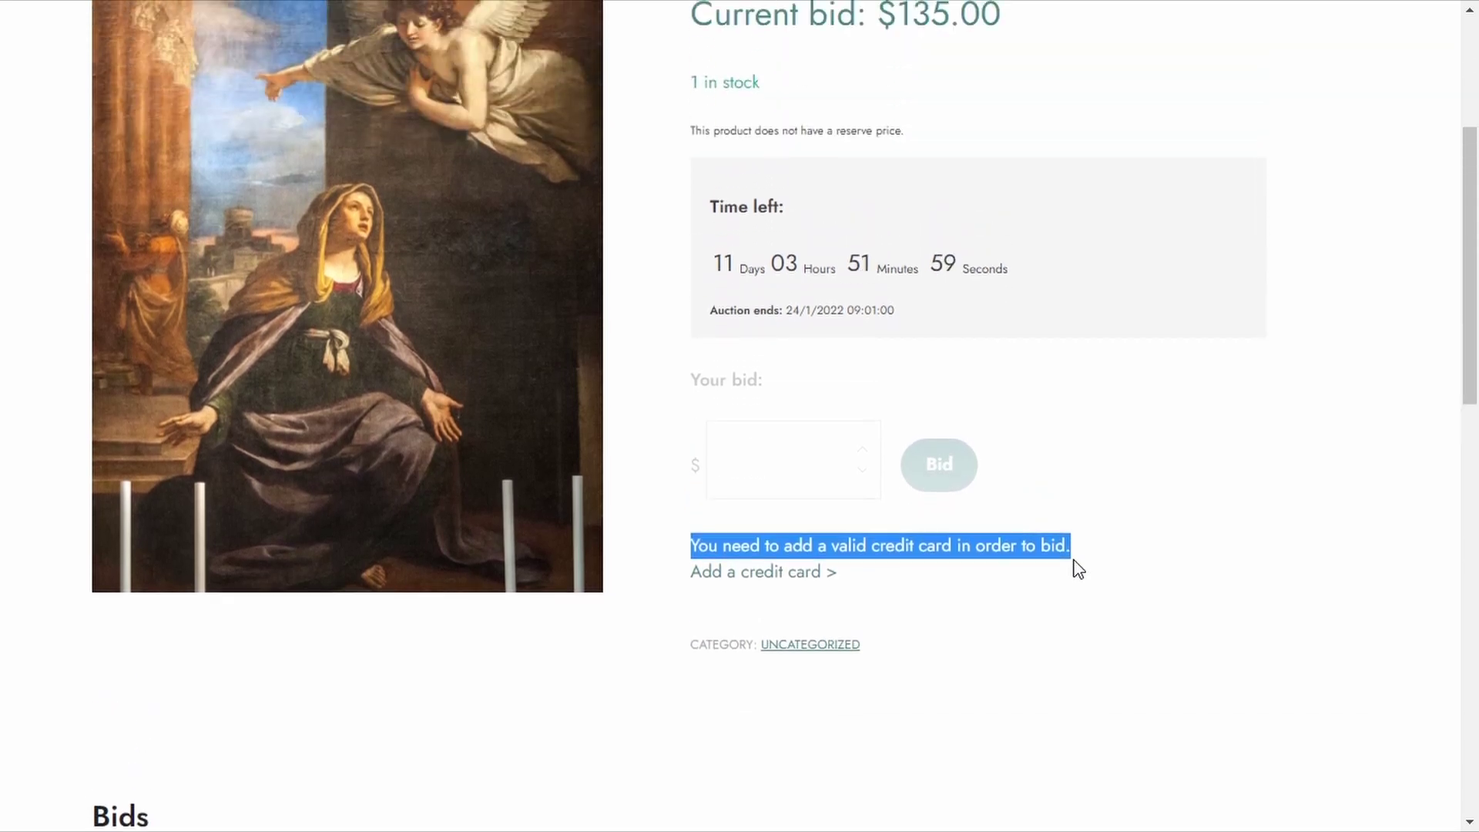
{"action": "left_click", "coordinate": [1076, 569]}
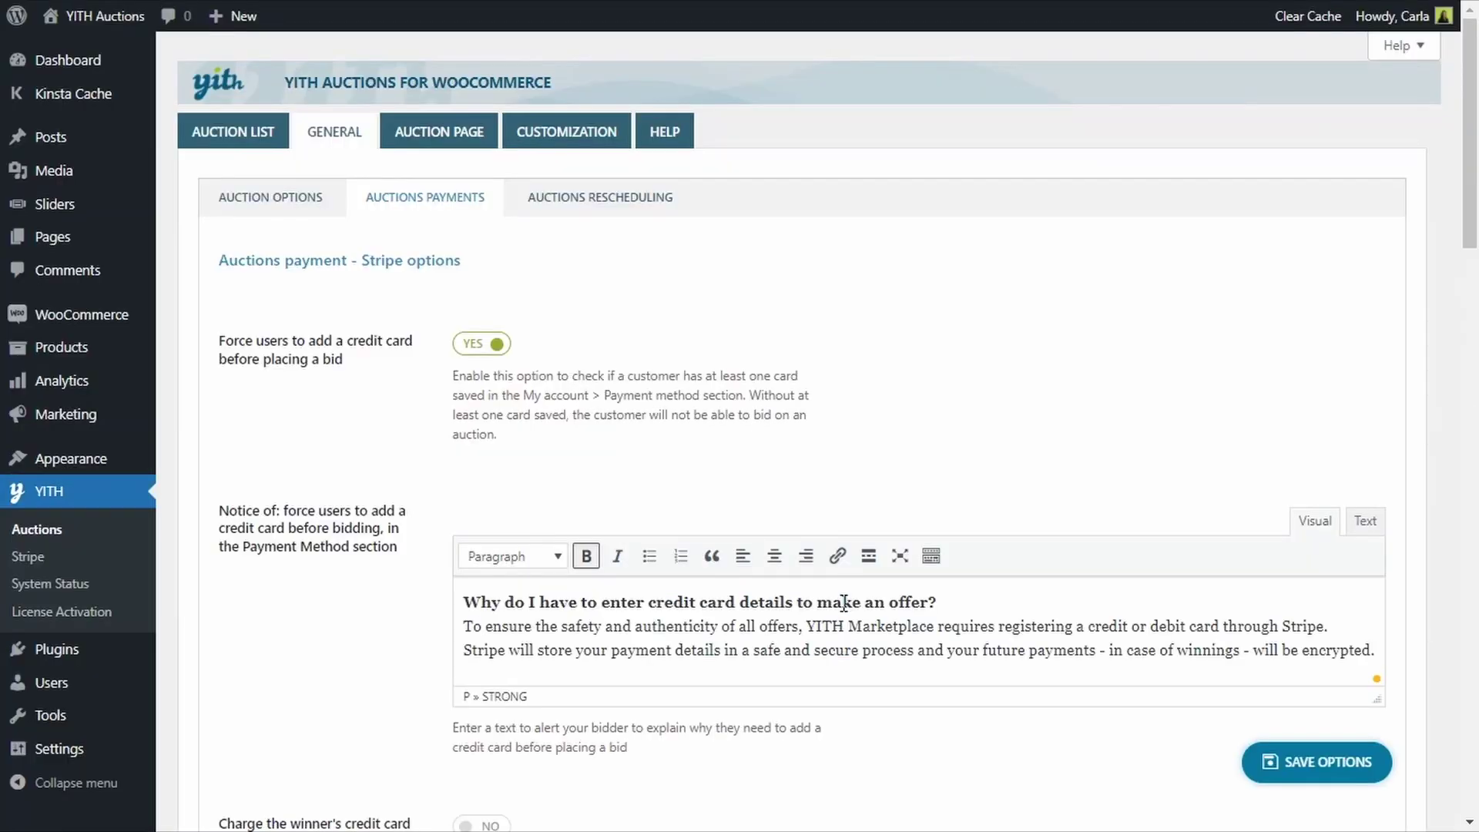
- Turn on automatic charging of the winner's credit card and save the auction payment options
{"action": "scroll", "coordinate": [843, 602], "scroll_direction": "down", "scroll_amount": 4}
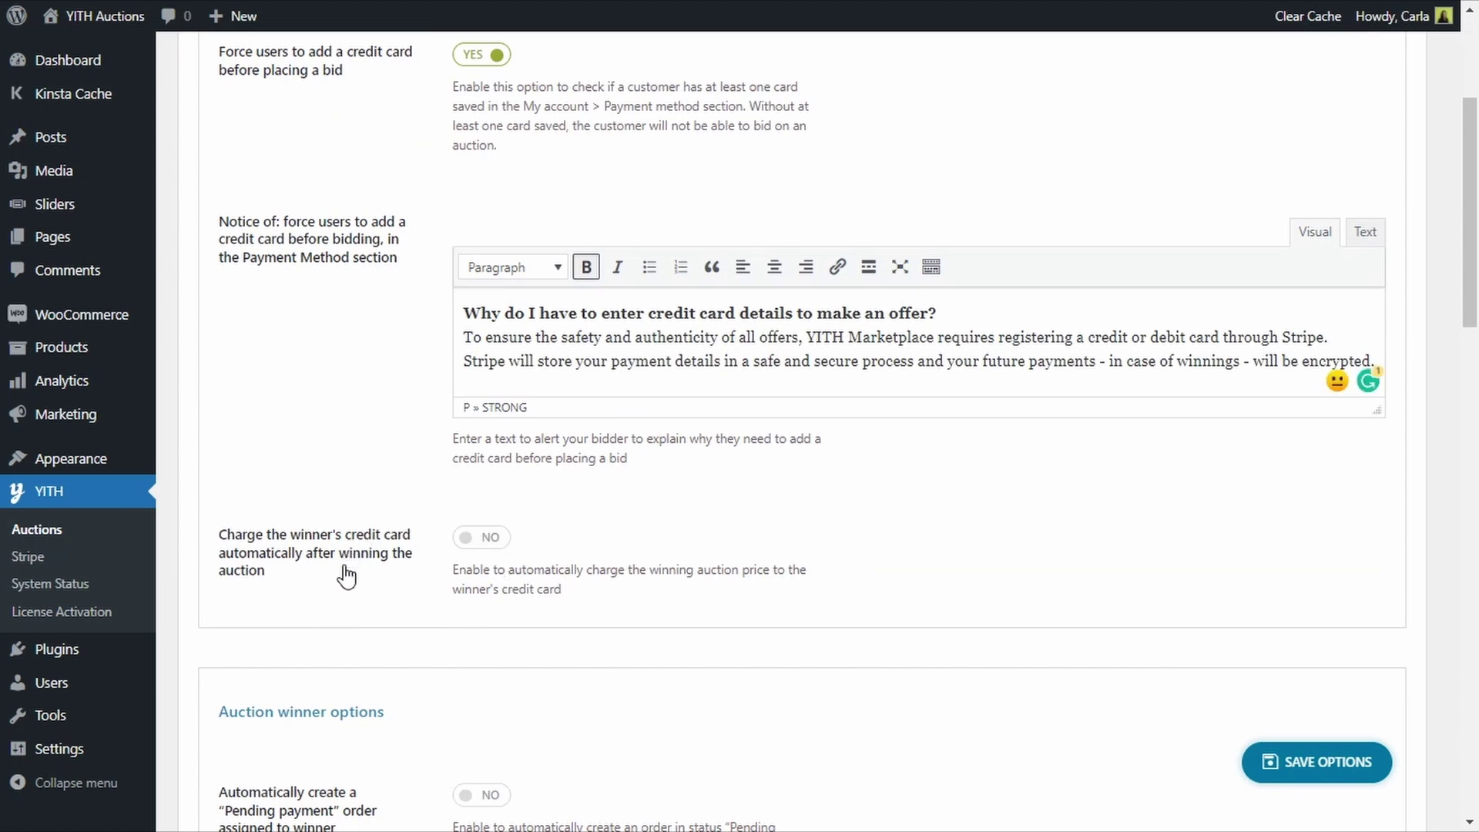
{"action": "left_click", "coordinate": [483, 547]}
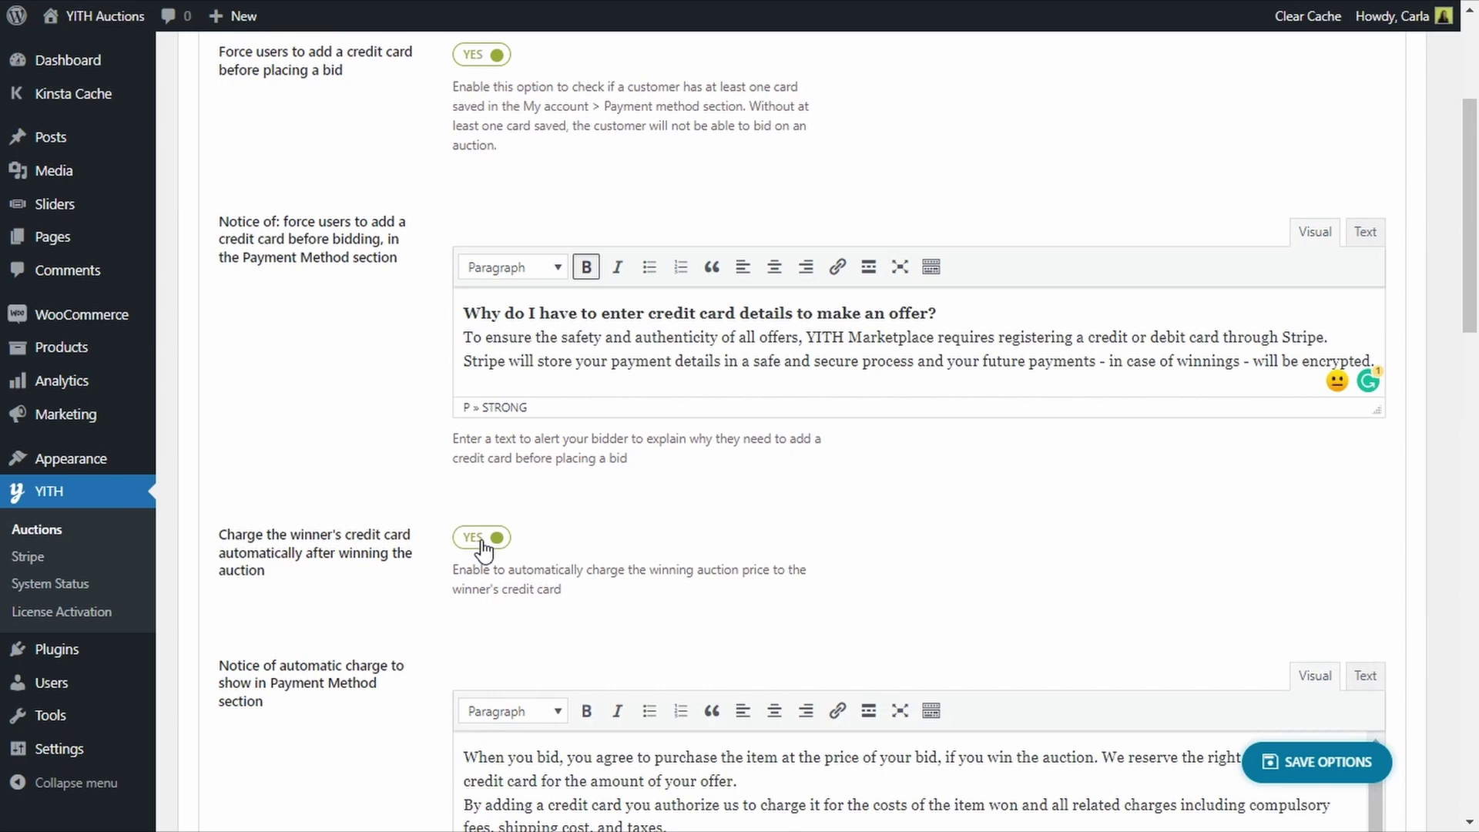
{"action": "scroll", "coordinate": [483, 549], "scroll_direction": "down", "scroll_amount": 2}
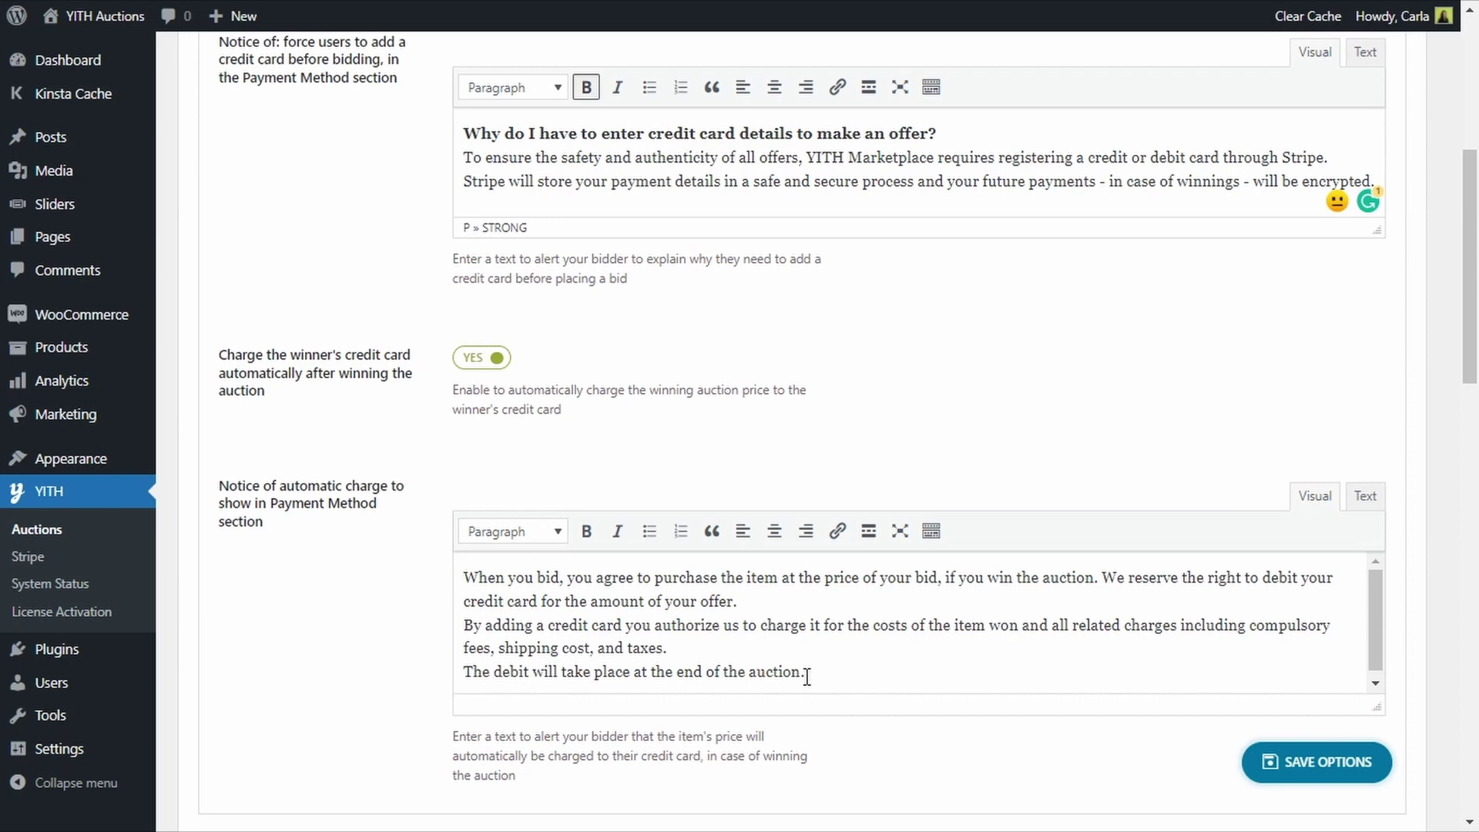
{"action": "left_click", "coordinate": [1319, 764]}
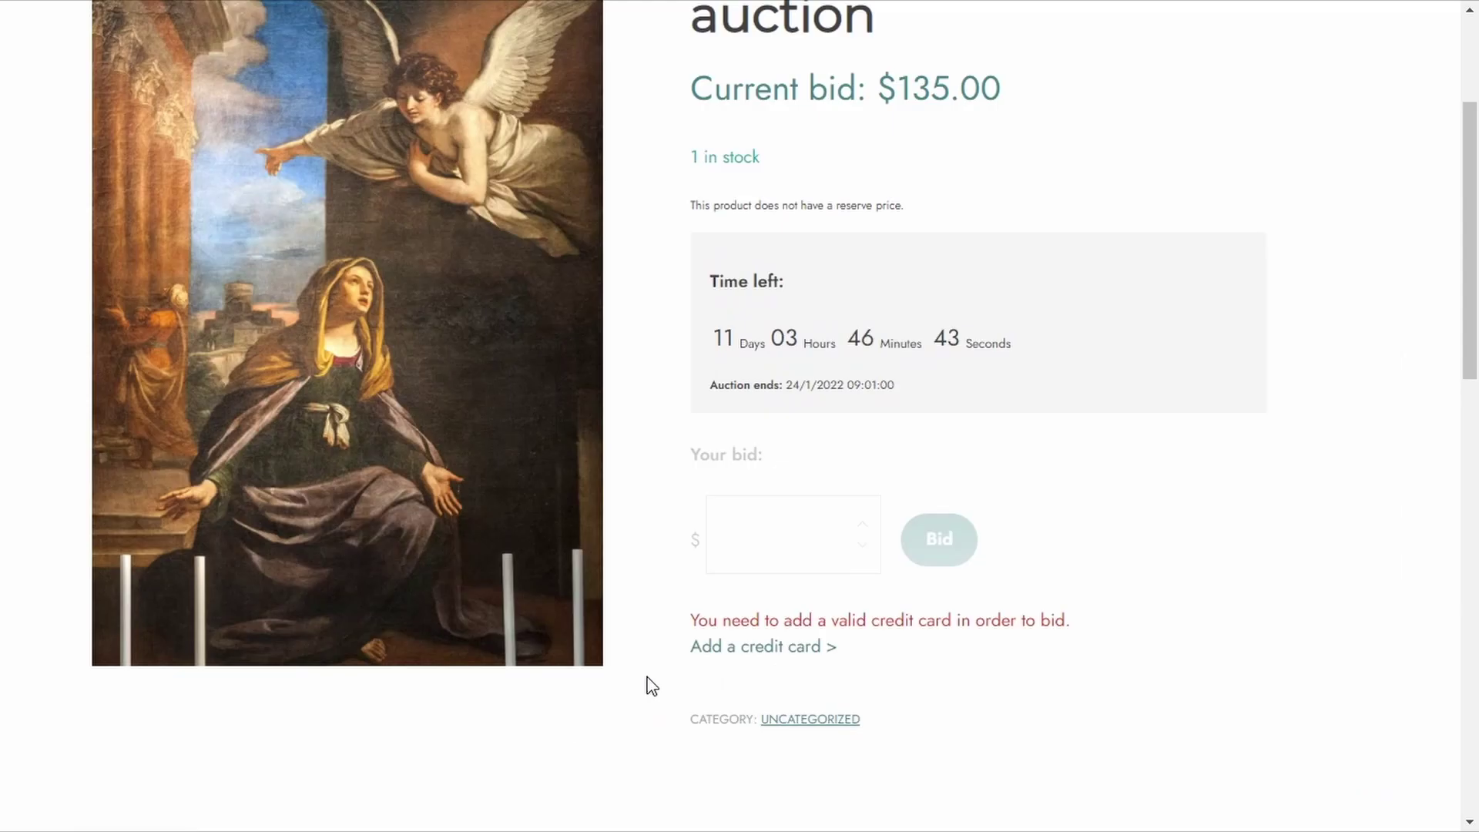
{"action": "scroll", "coordinate": [650, 683], "scroll_direction": "up", "scroll_amount": 3}
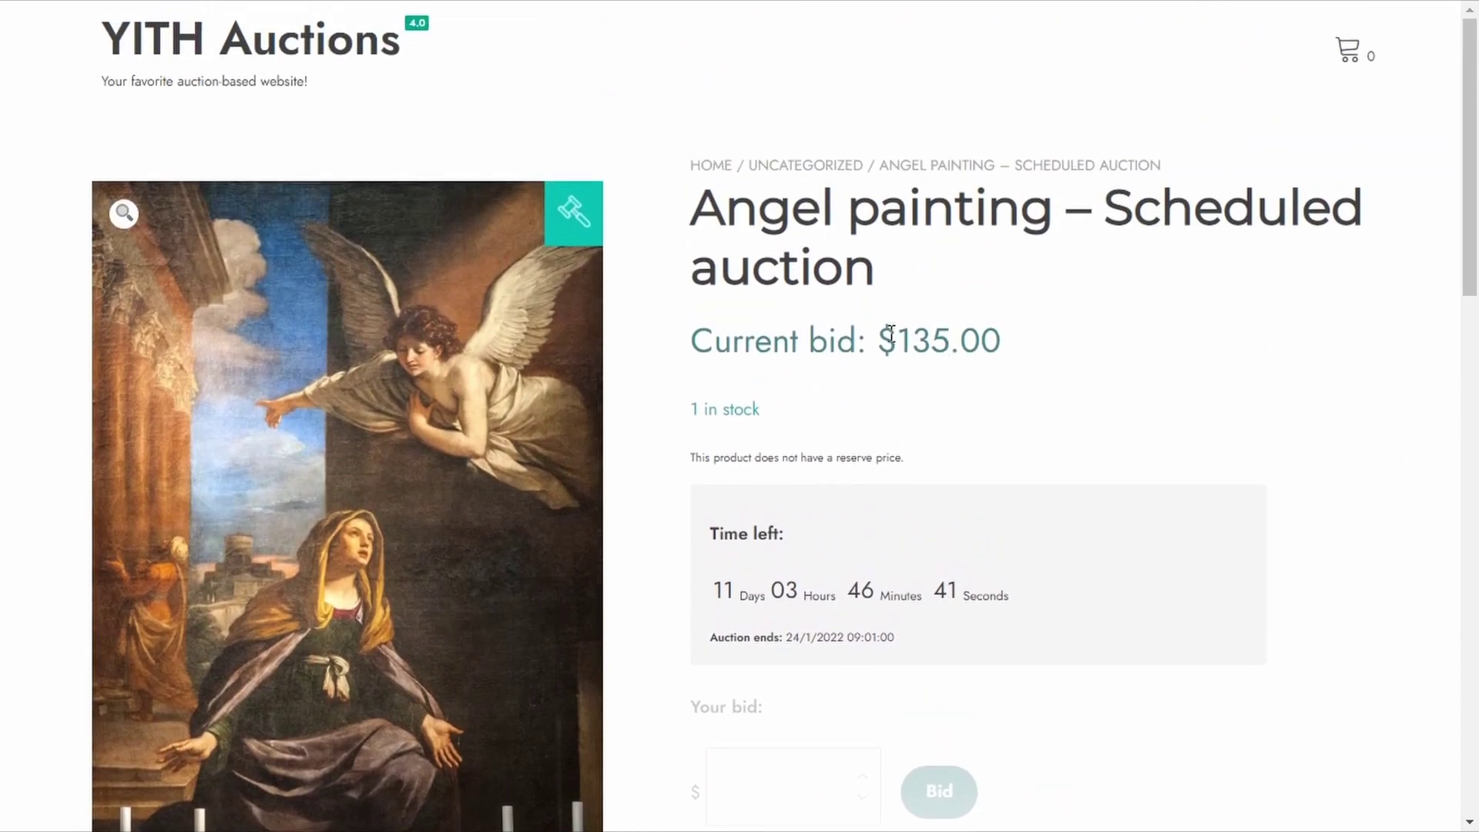
- Scroll the Angel painting auction page to the valid-credit-card warning and its add-card link
{"action": "scroll", "coordinate": [1009, 474], "scroll_direction": "down", "scroll_amount": 2}
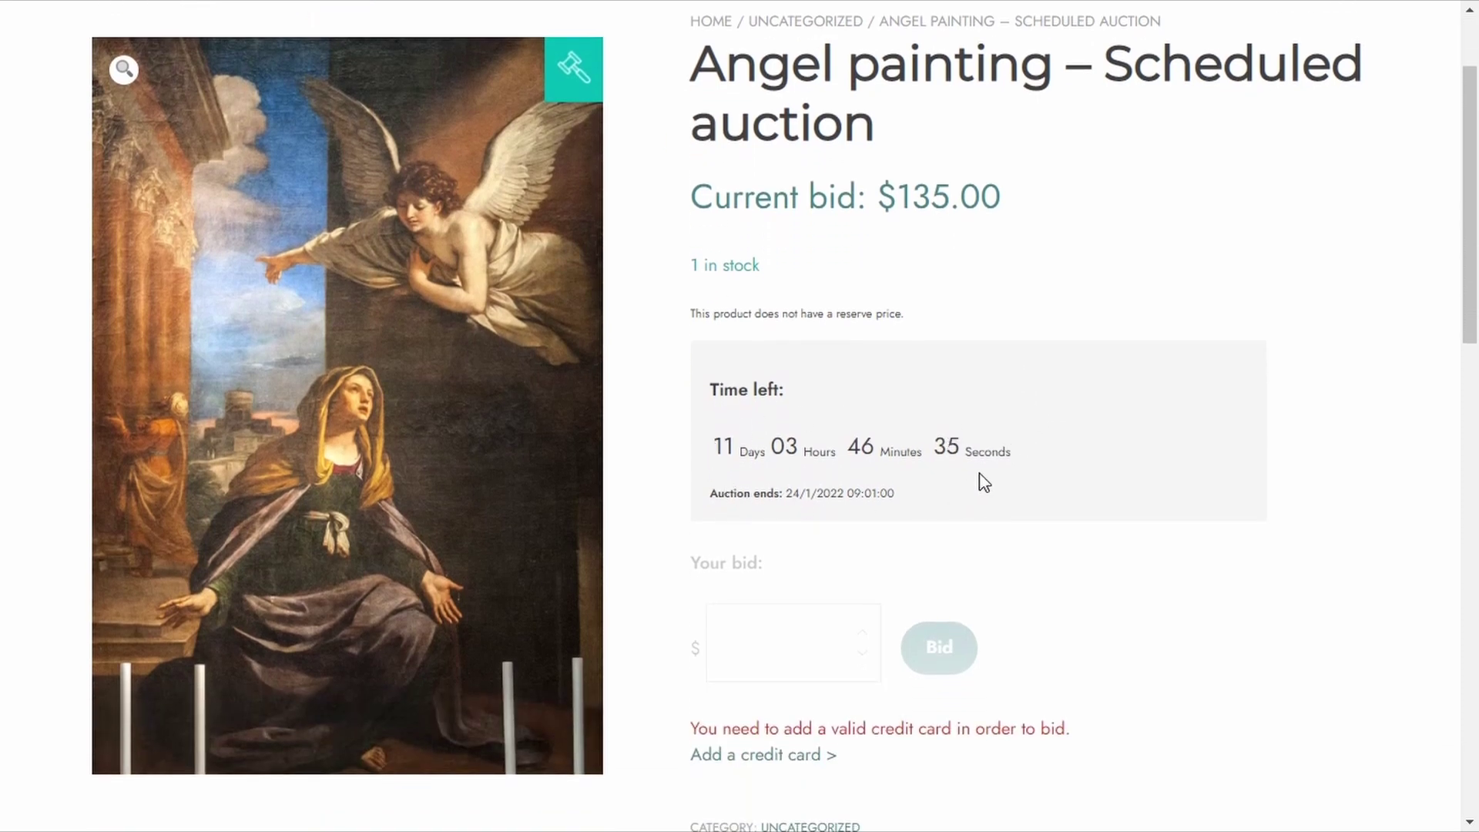
{"action": "scroll", "coordinate": [992, 479], "scroll_direction": "down", "scroll_amount": 1}
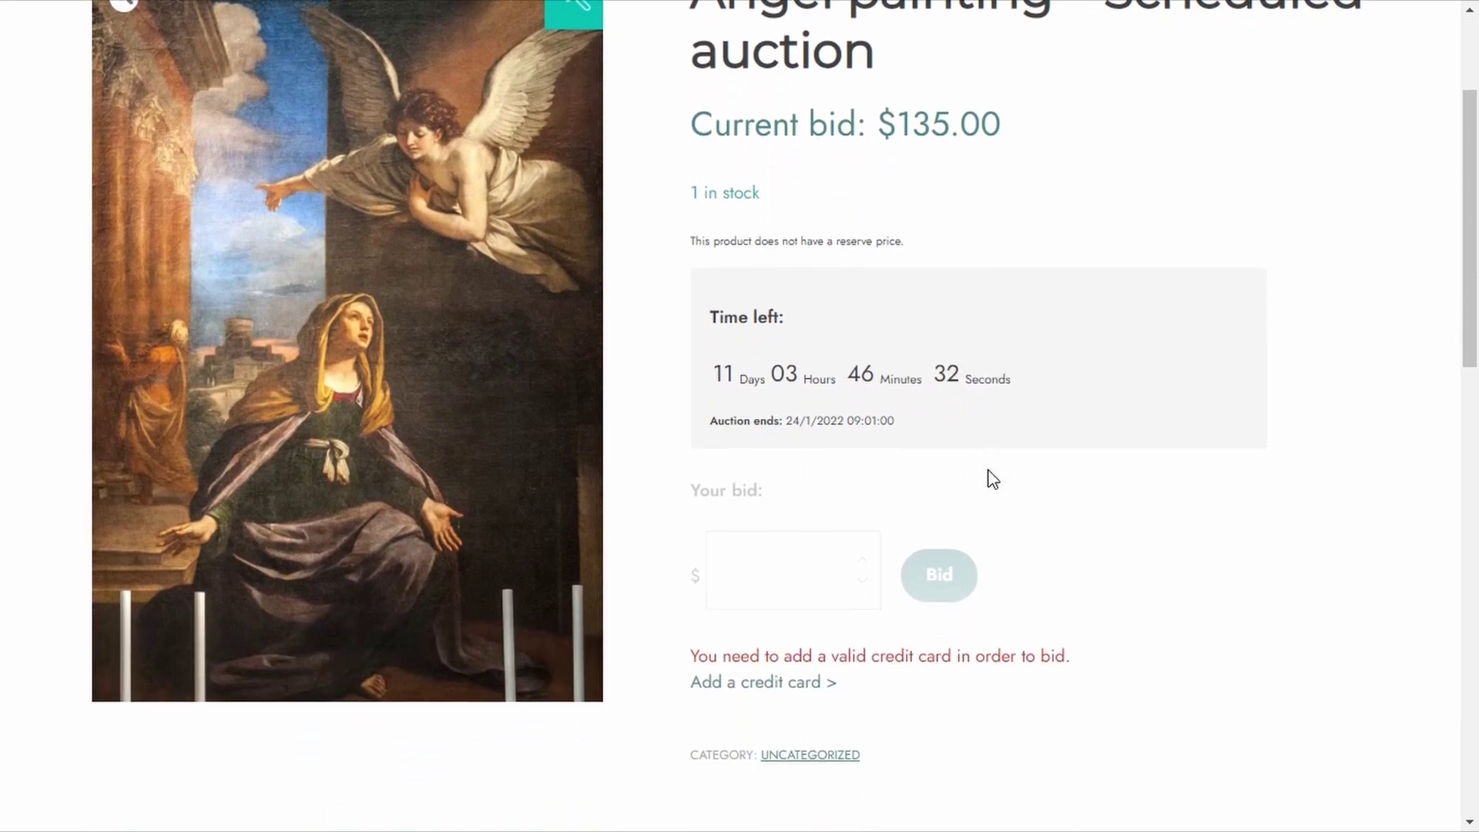
{"action": "scroll", "coordinate": [1002, 481], "scroll_direction": "down", "scroll_amount": 1}
{"action": "scroll", "coordinate": [1006, 482], "scroll_direction": "down", "scroll_amount": 1}
{"action": "left_click_drag", "start_coordinate": [691, 583], "coordinate": [1086, 594]}
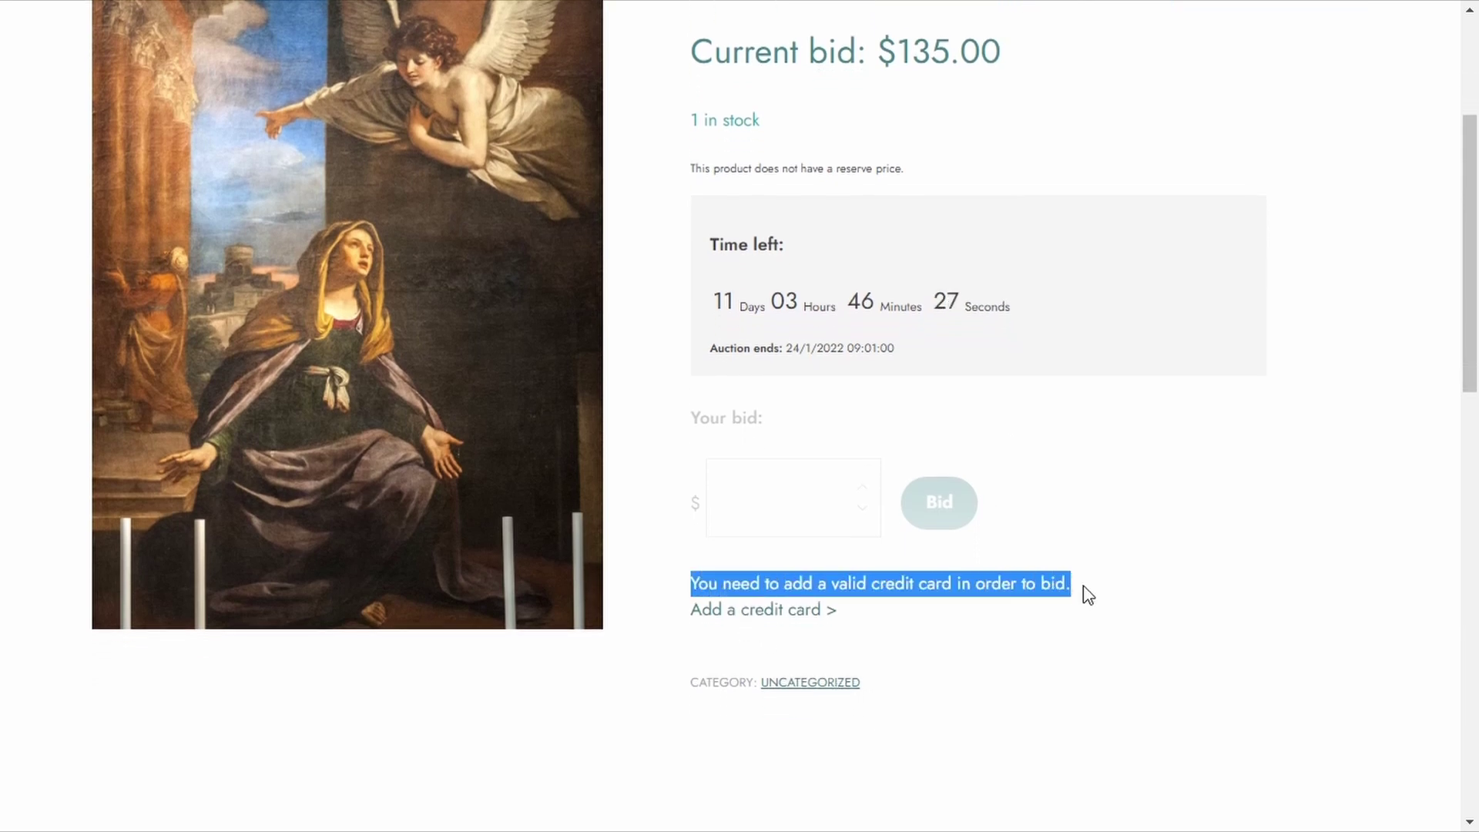
{"action": "left_click", "coordinate": [1087, 595]}
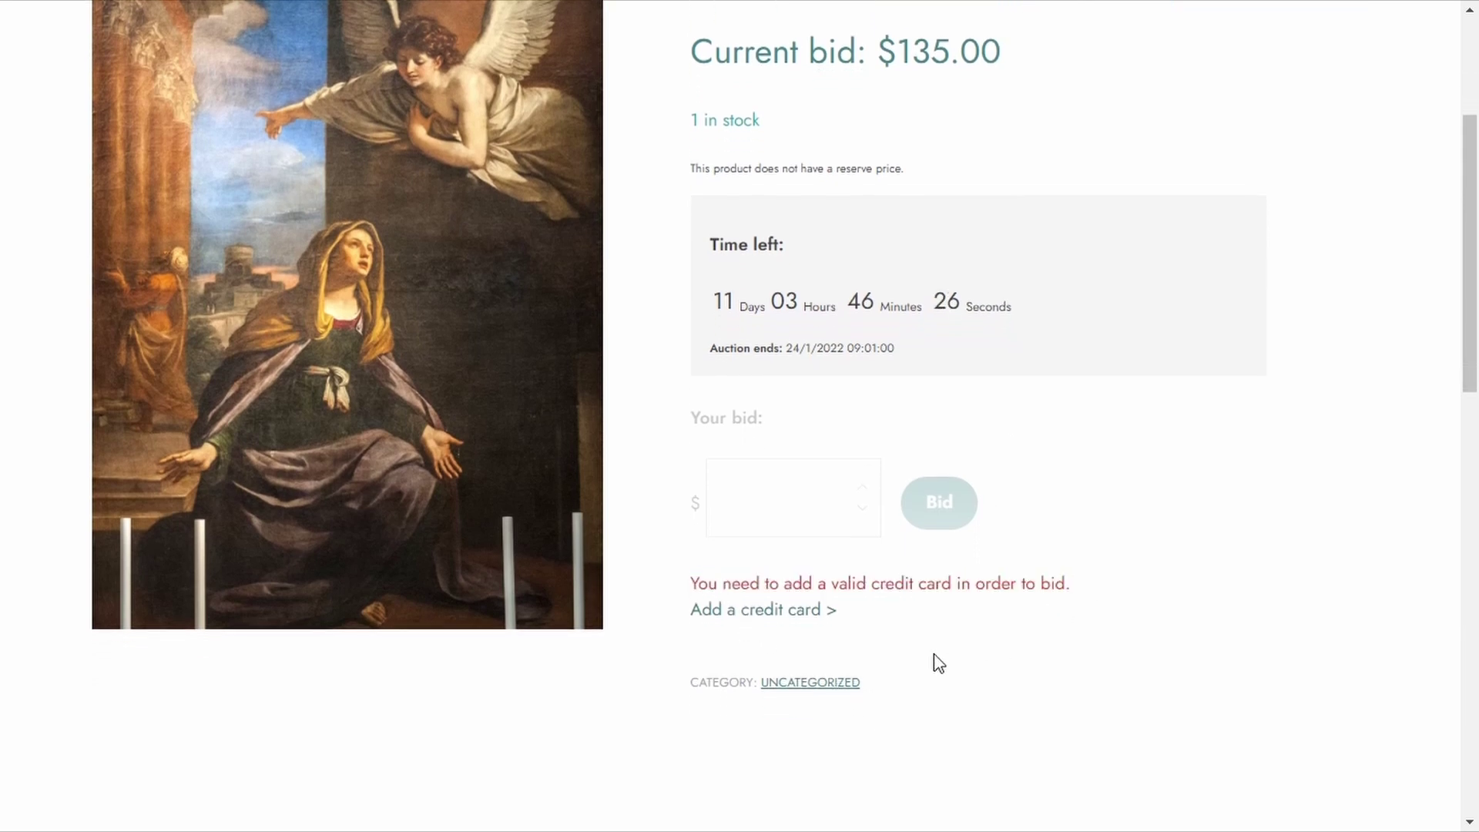
- On the Add a credit card page, review the automatic-charge explanation and save the Visa card expiring 05/23
{"action": "left_click", "coordinate": [762, 627]}
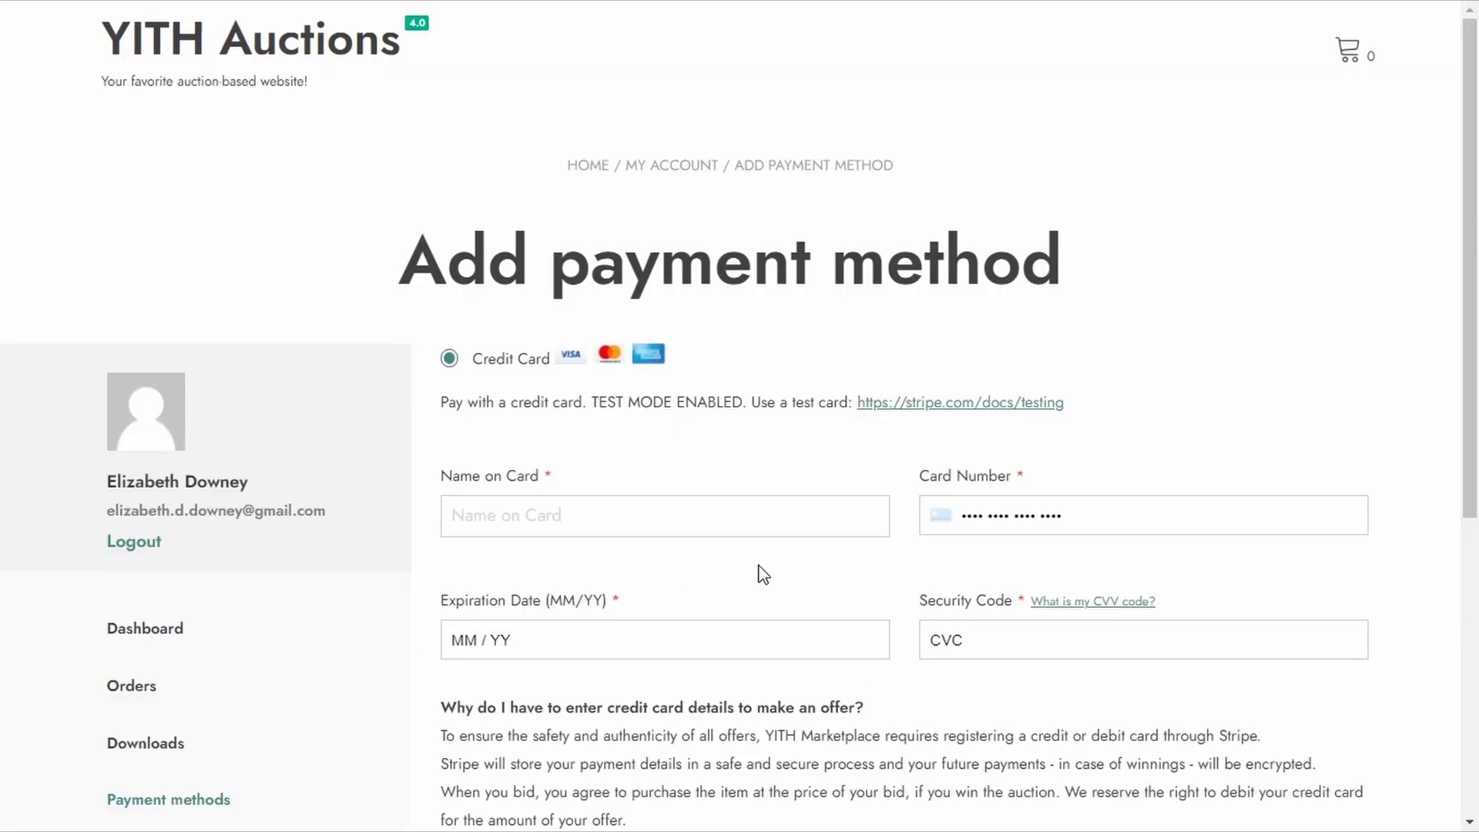
{"action": "scroll", "coordinate": [757, 570], "scroll_direction": "down", "scroll_amount": 3}
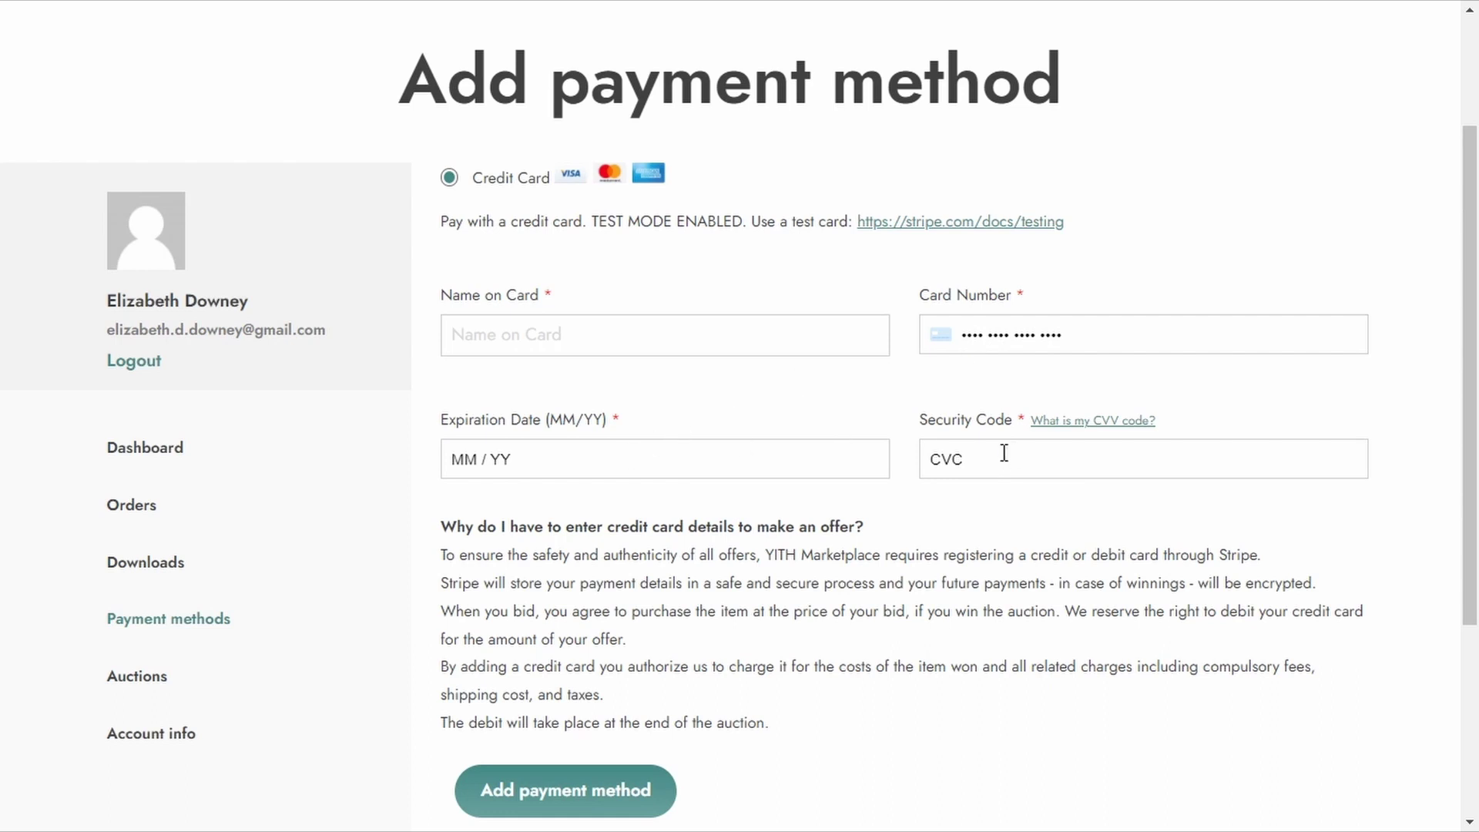
{"action": "left_click_drag", "start_coordinate": [448, 530], "coordinate": [1323, 597]}
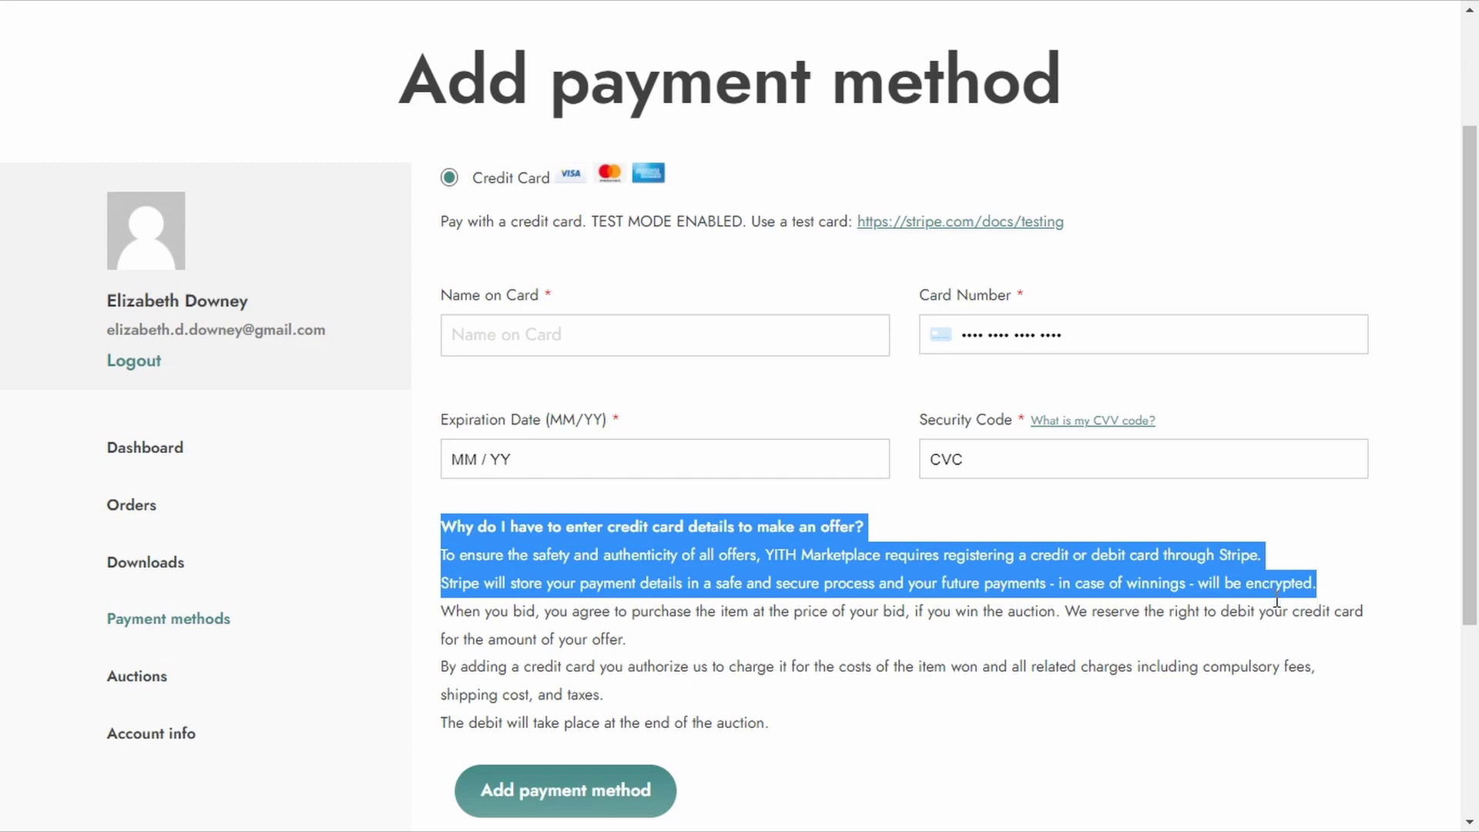
{"action": "left_click", "coordinate": [454, 611]}
{"action": "left_click_drag", "start_coordinate": [455, 611], "coordinate": [794, 730]}
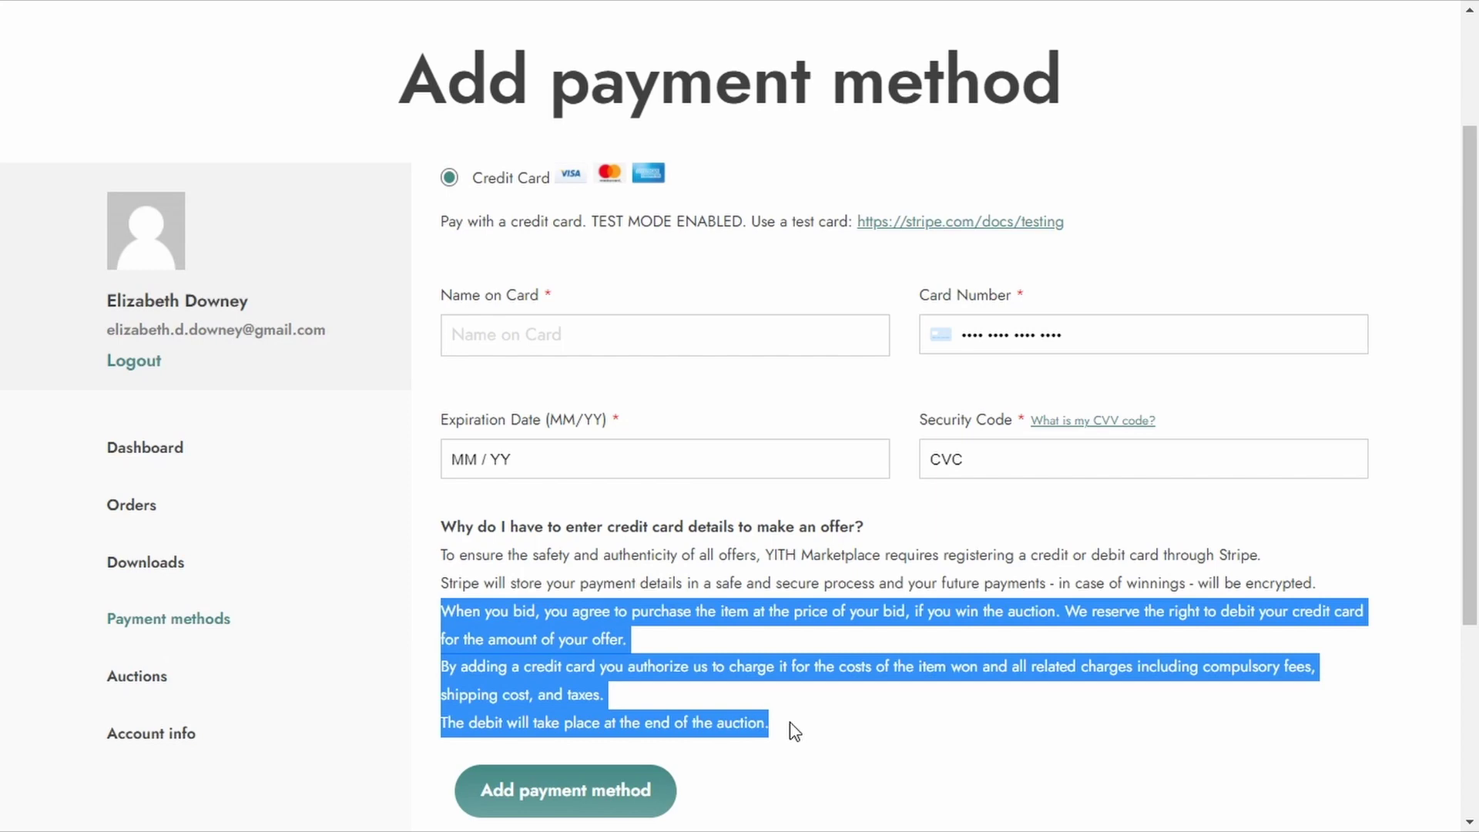
{"action": "left_click", "coordinate": [776, 729]}
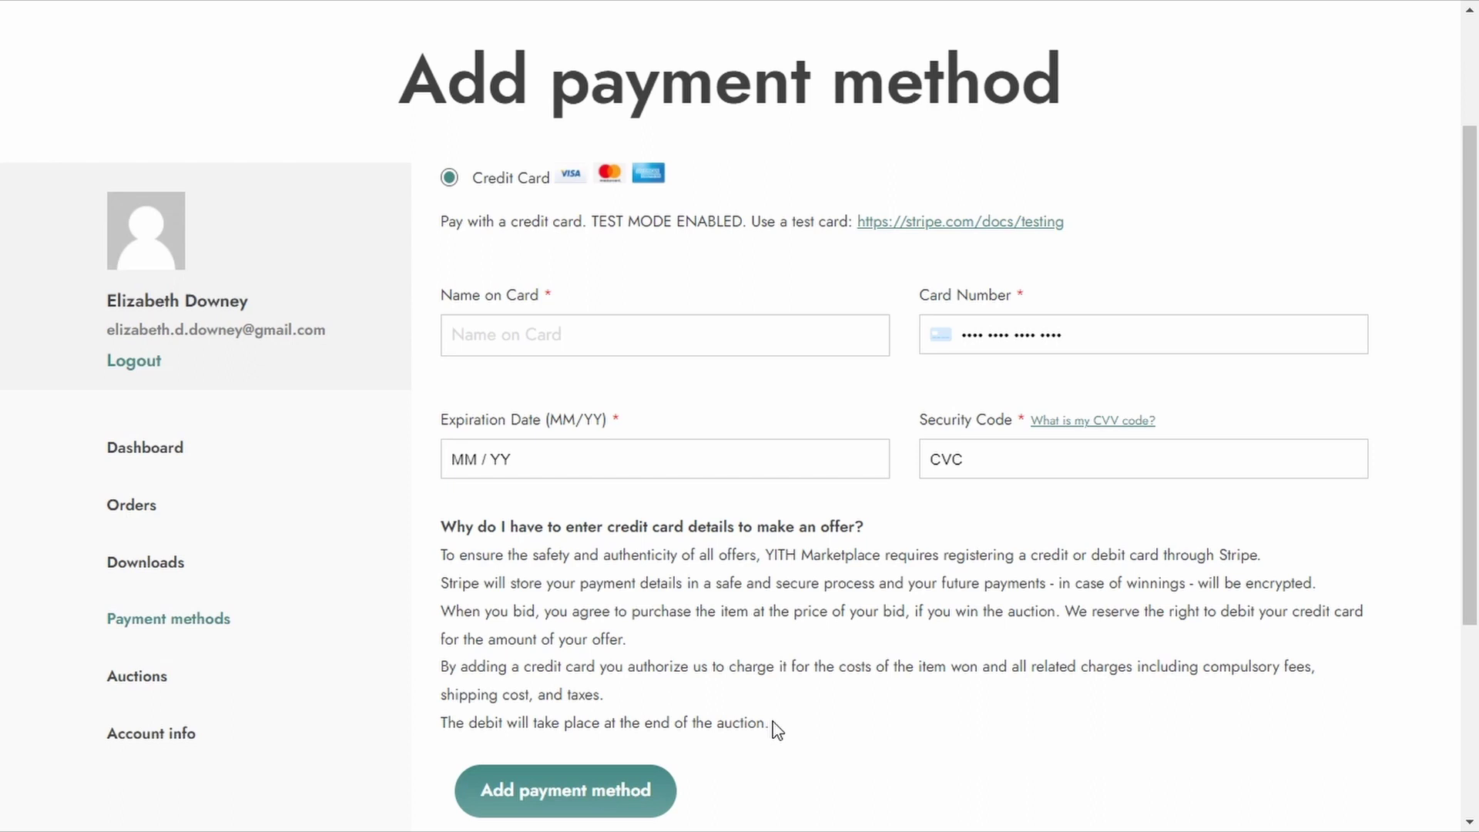
{"action": "left_click", "coordinate": [575, 786]}
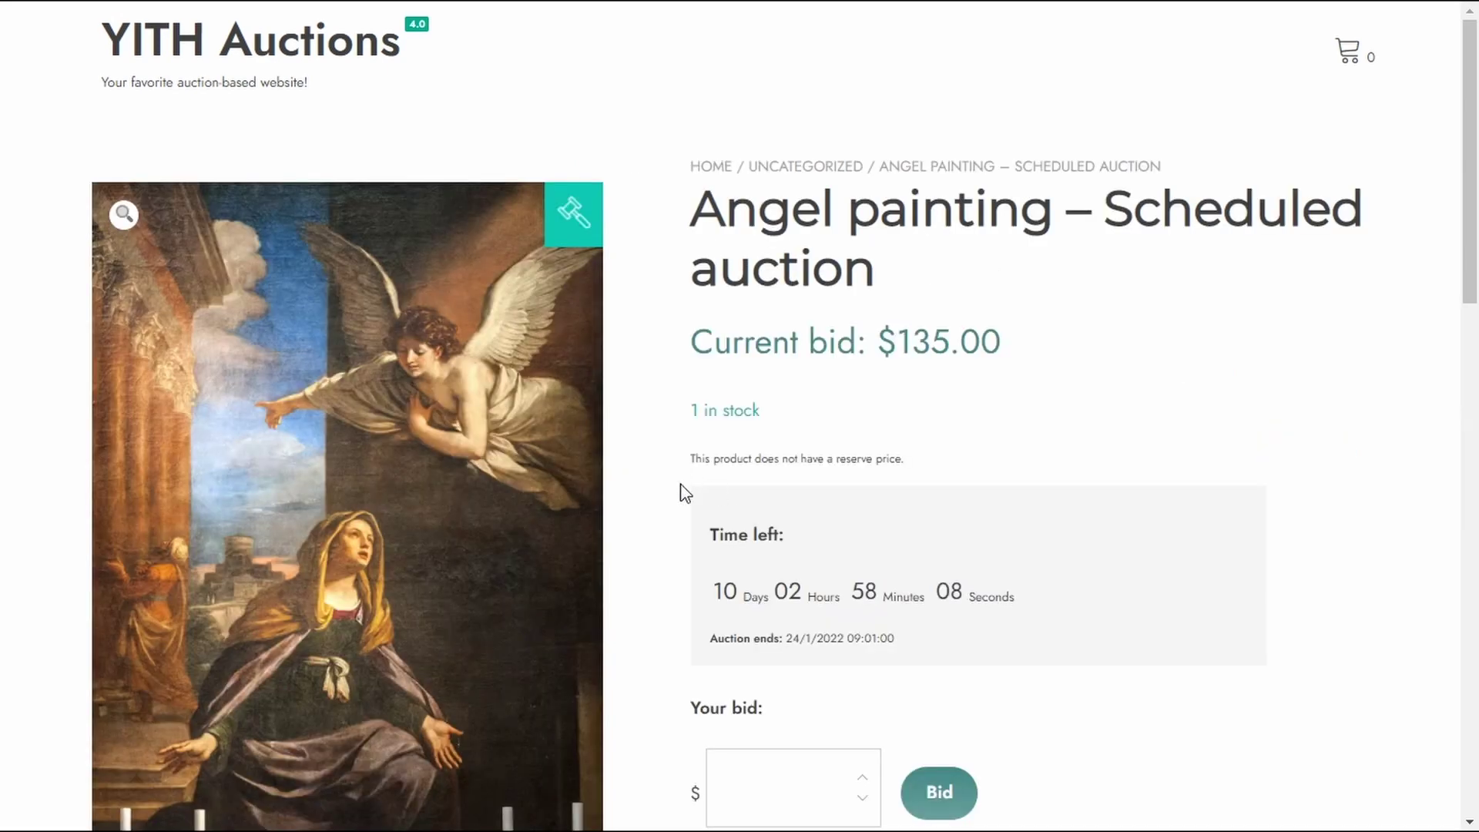
- Enter 150 in the Angel painting Your bid field and submit the bid
{"action": "scroll", "coordinate": [683, 490], "scroll_direction": "down", "scroll_amount": 1}
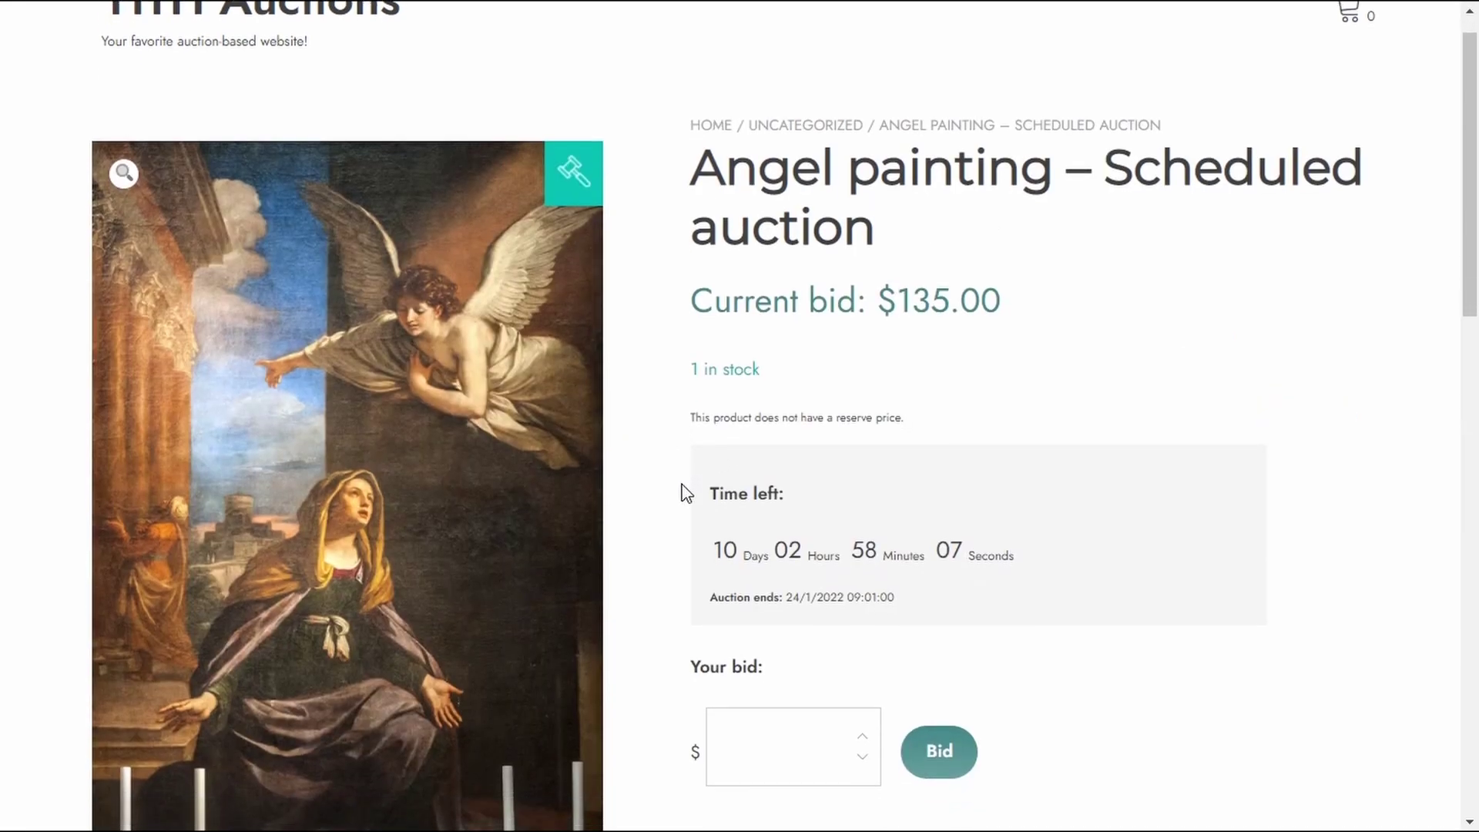
{"action": "scroll", "coordinate": [686, 493], "scroll_direction": "down", "scroll_amount": 1}
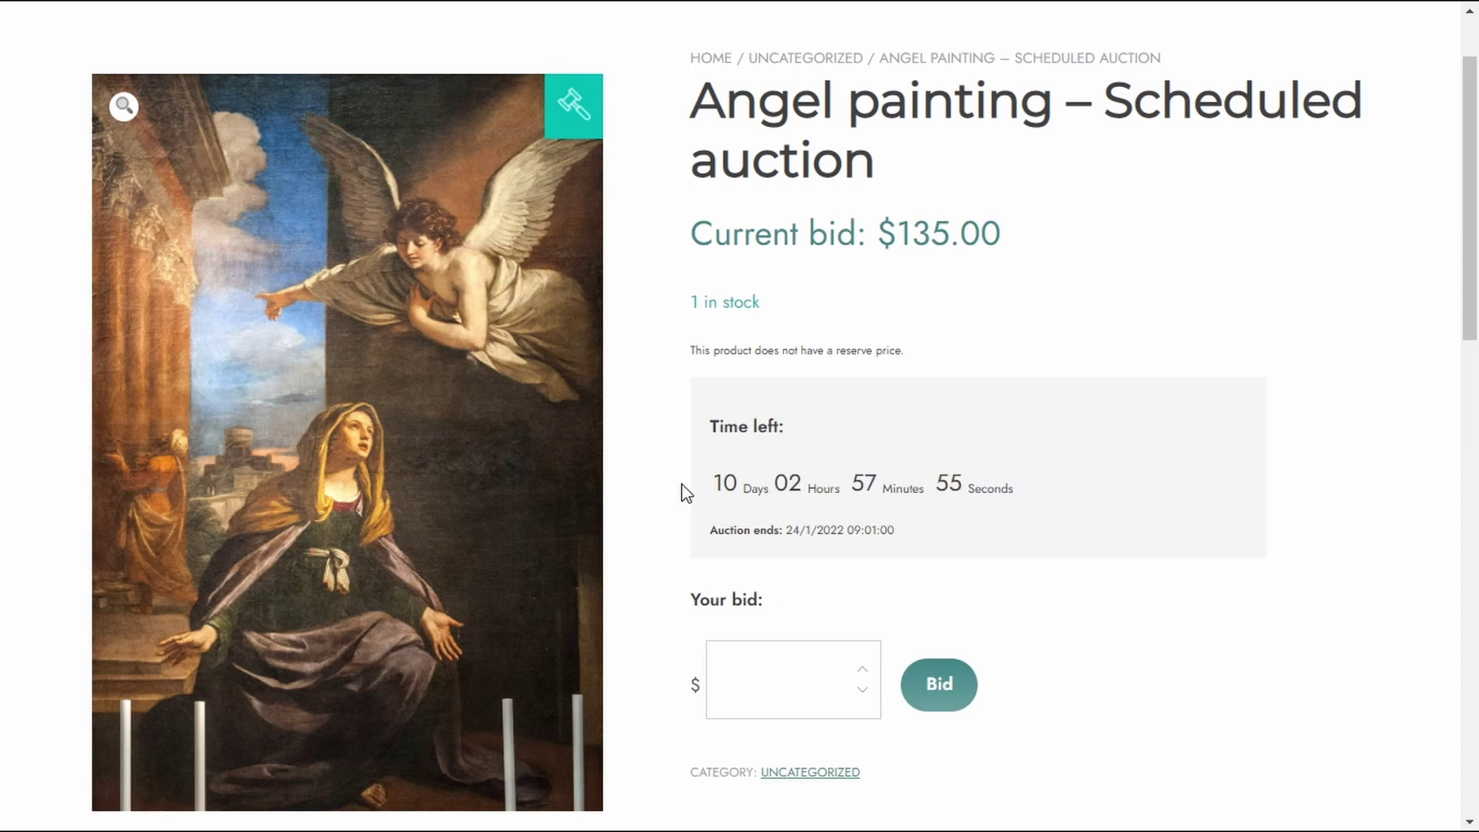
{"action": "scroll", "coordinate": [684, 493], "scroll_direction": "down", "scroll_amount": 3}
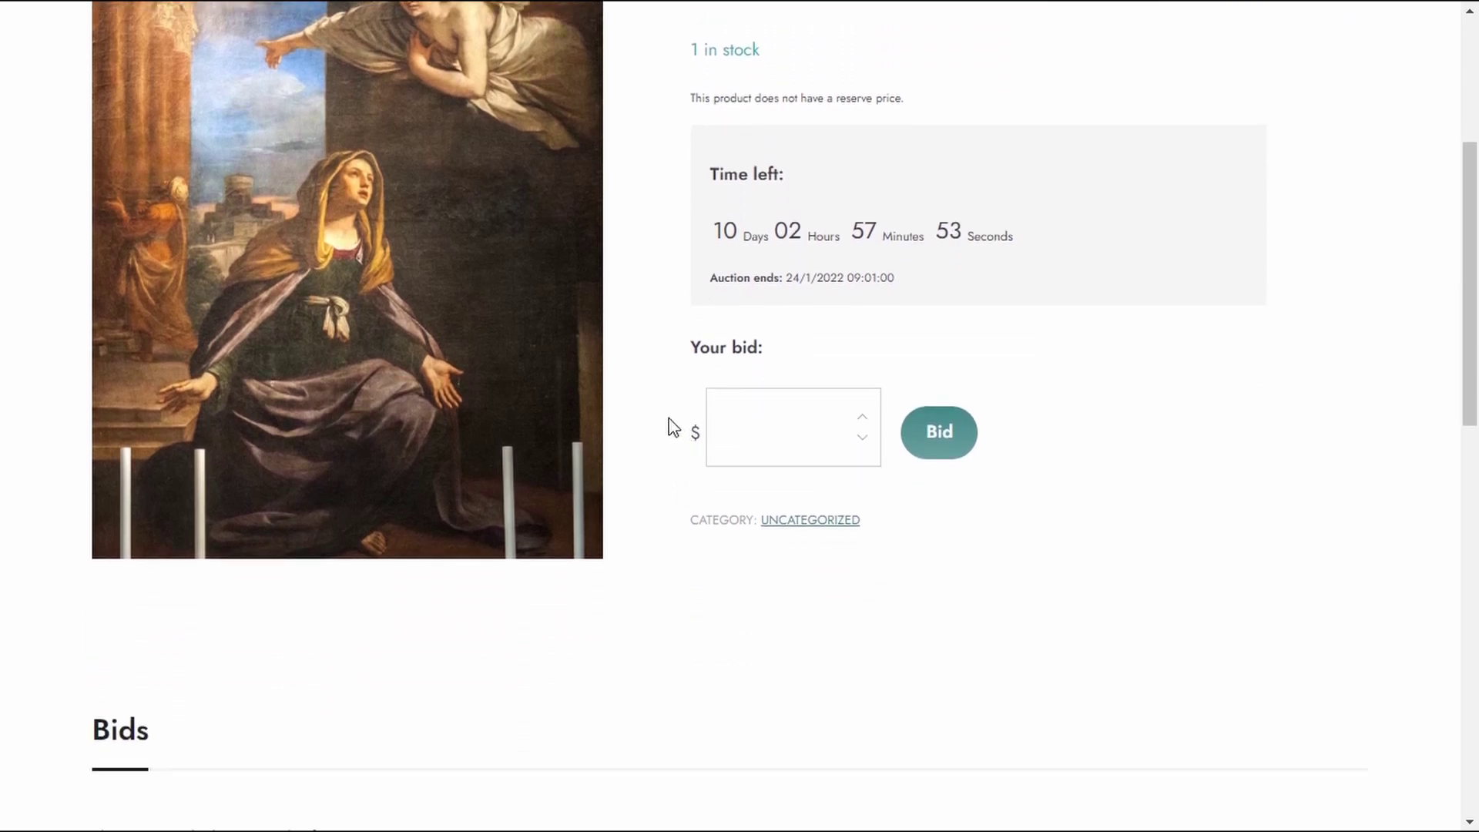
{"action": "left_click", "coordinate": [795, 435]}
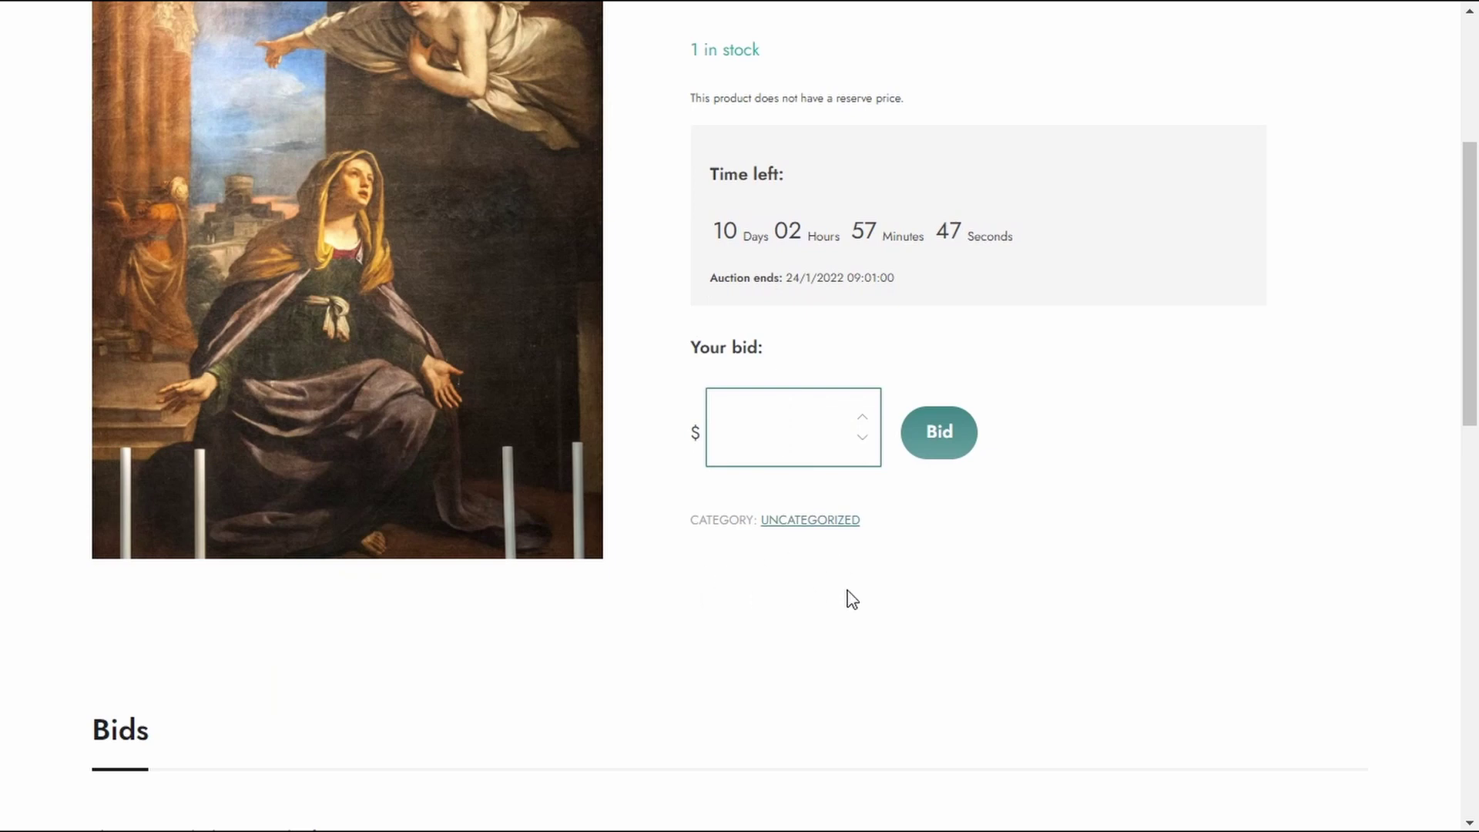
{"action": "scroll", "coordinate": [801, 429], "scroll_direction": "up", "scroll_amount": 1}
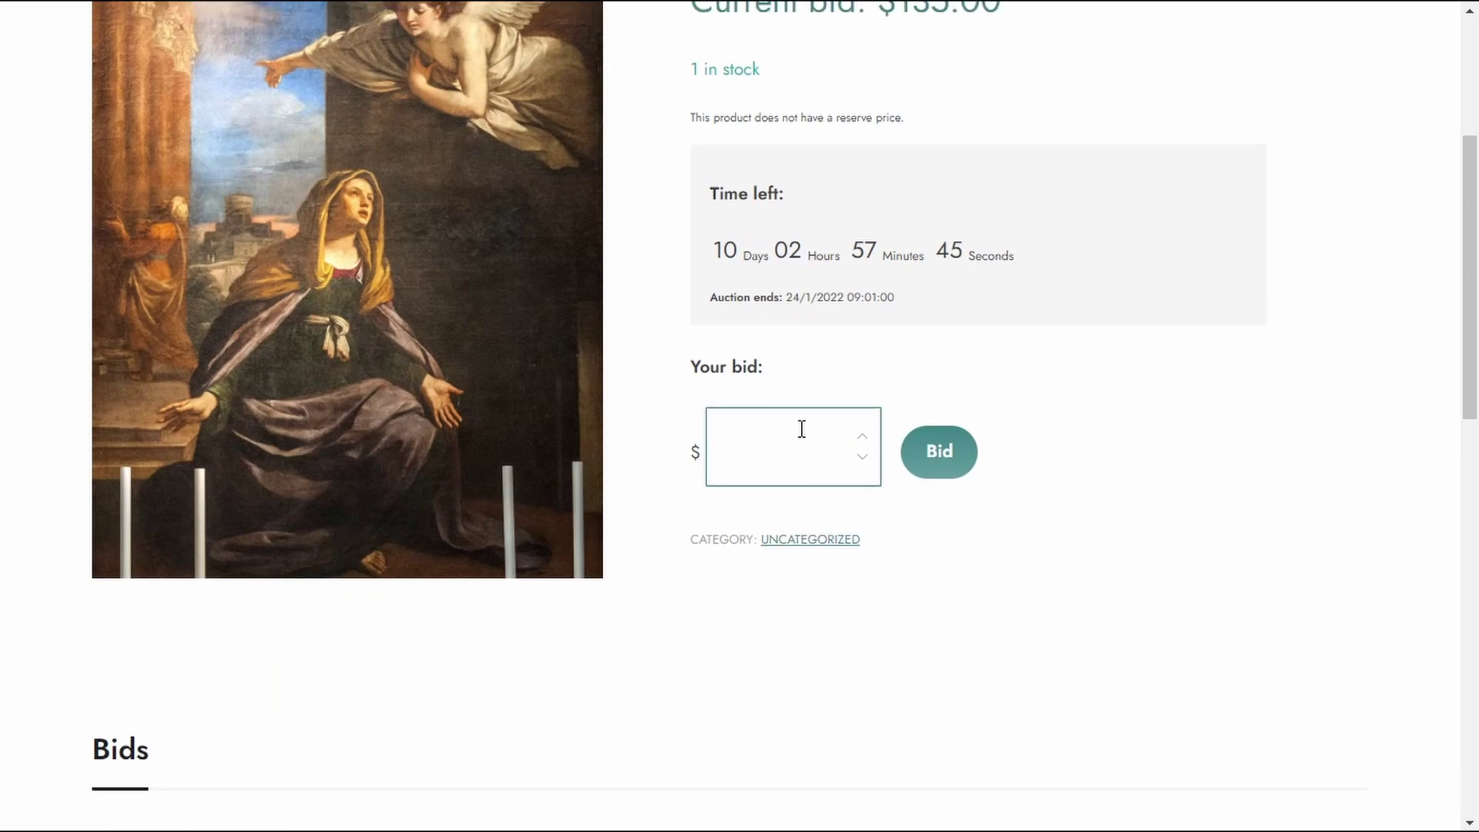
{"action": "scroll", "coordinate": [801, 429], "scroll_direction": "up", "scroll_amount": 2}
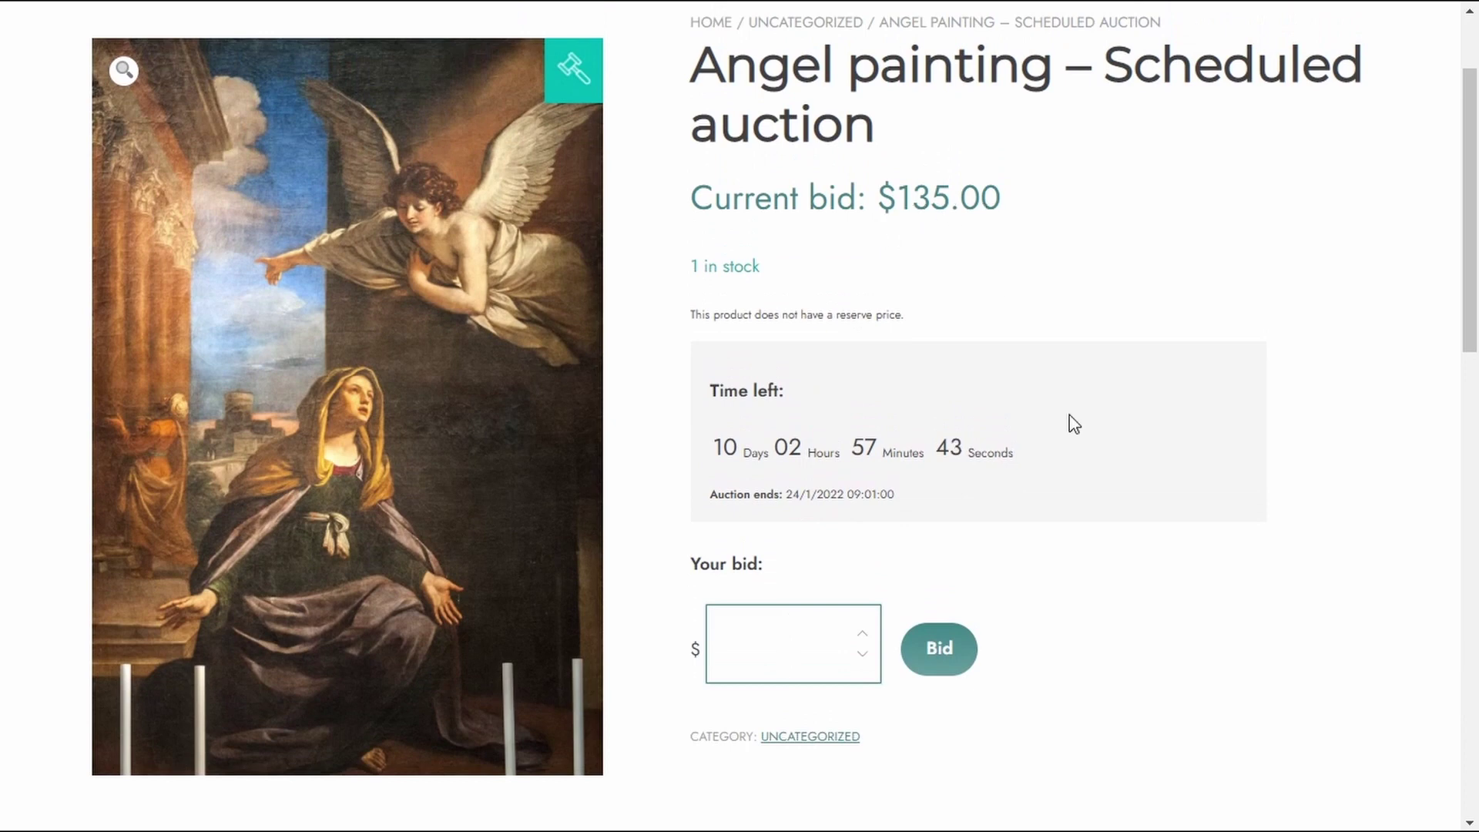
{"action": "type", "text": "15"}
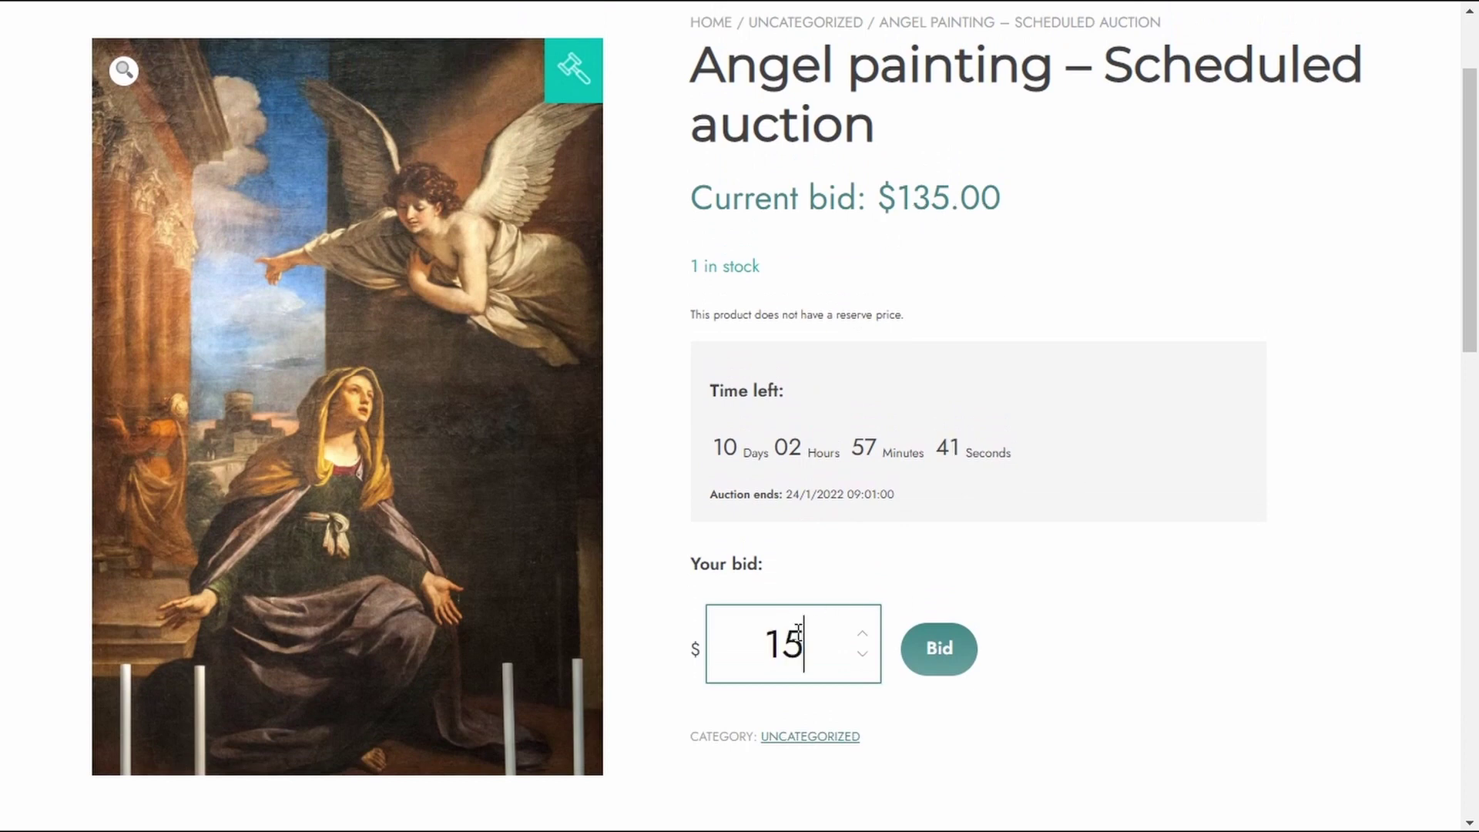
{"action": "type", "text": "0"}
{"action": "left_click", "coordinate": [944, 647]}
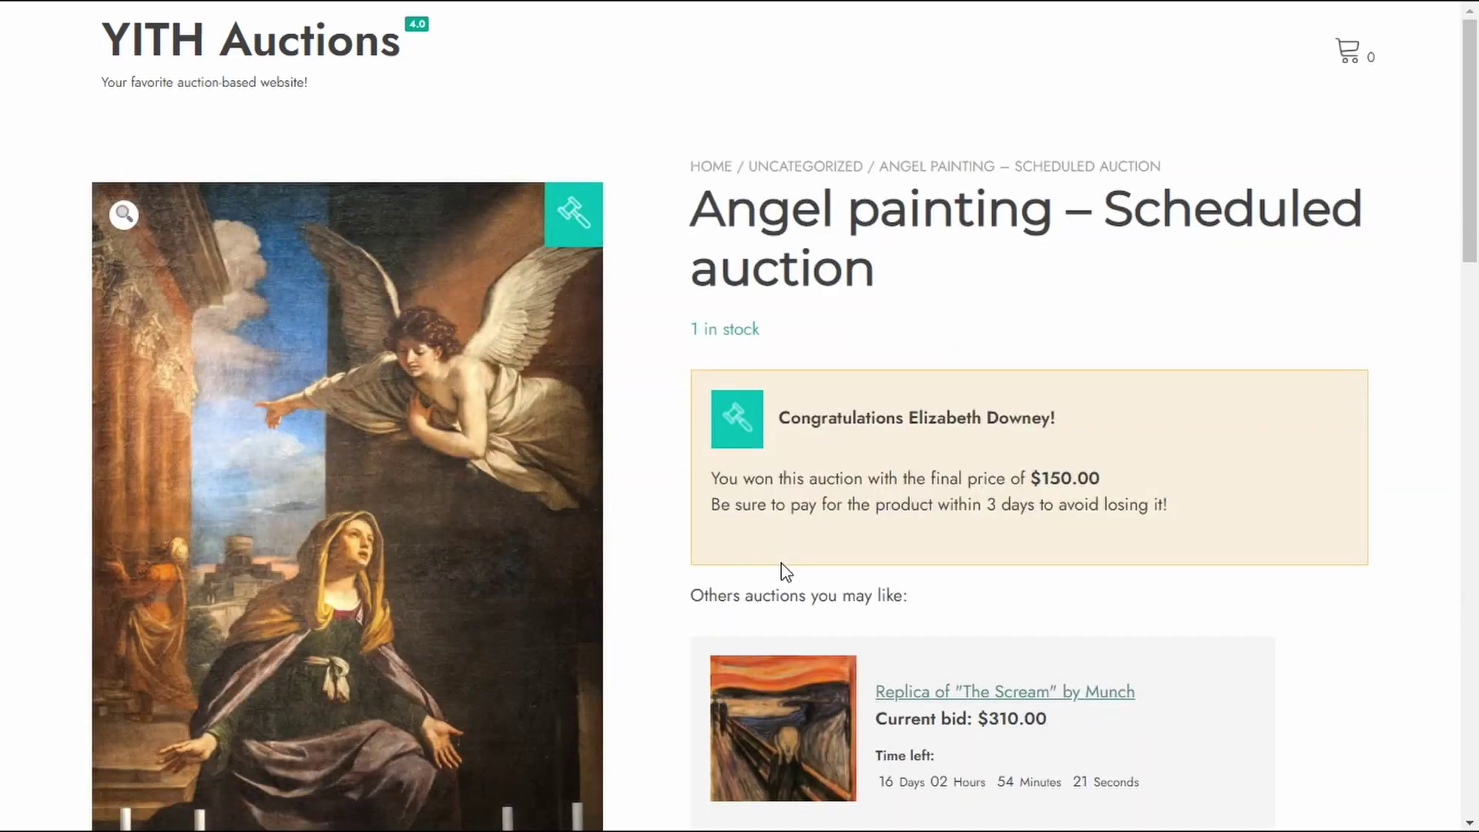
- Highlight and review the auction page's $150.00 winning final price message
{"action": "scroll", "coordinate": [781, 568], "scroll_direction": "down", "scroll_amount": 2}
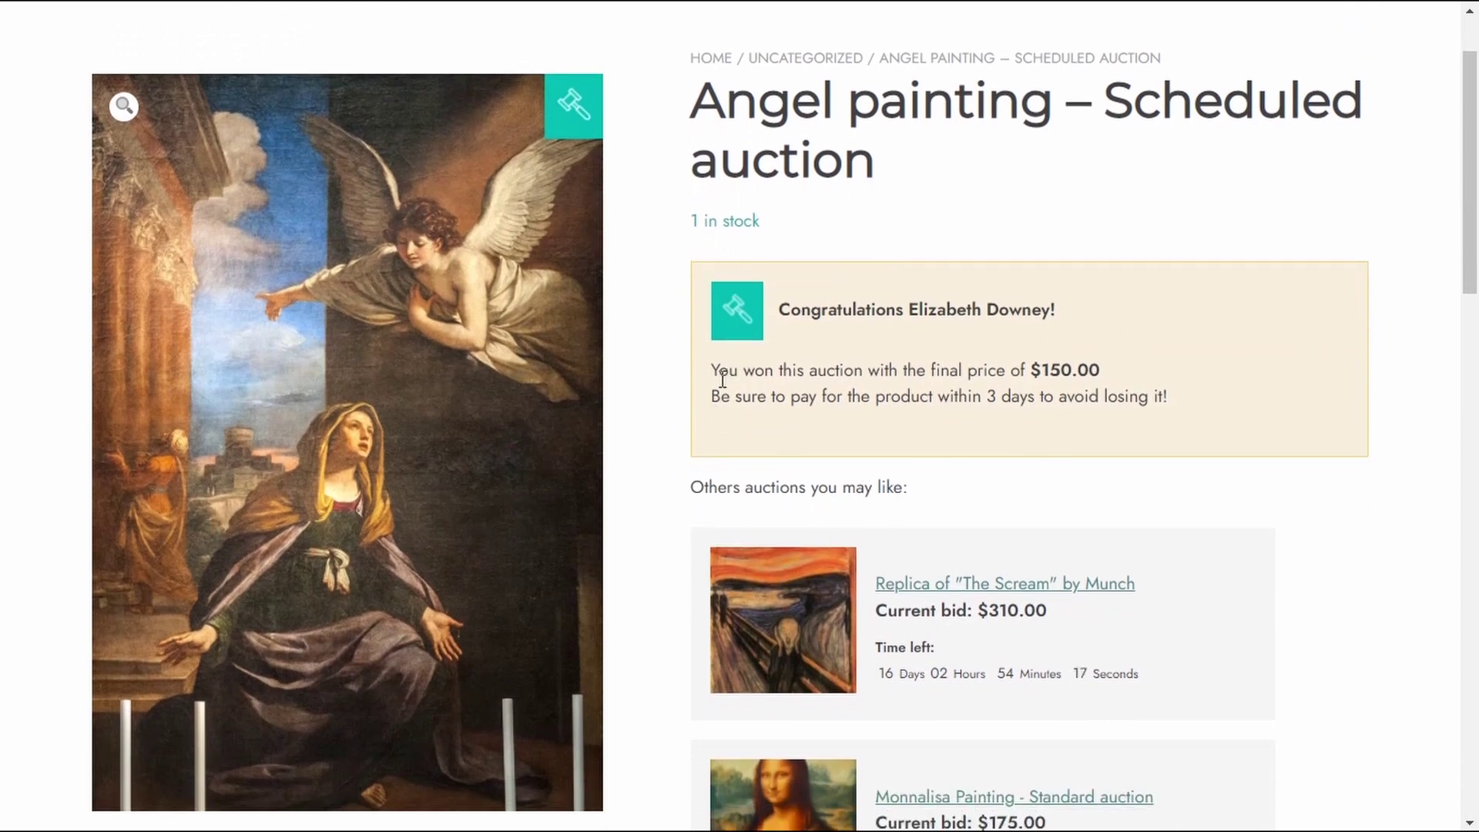
{"action": "left_click_drag", "start_coordinate": [711, 371], "coordinate": [1101, 383]}
{"action": "left_click", "coordinate": [1101, 380]}
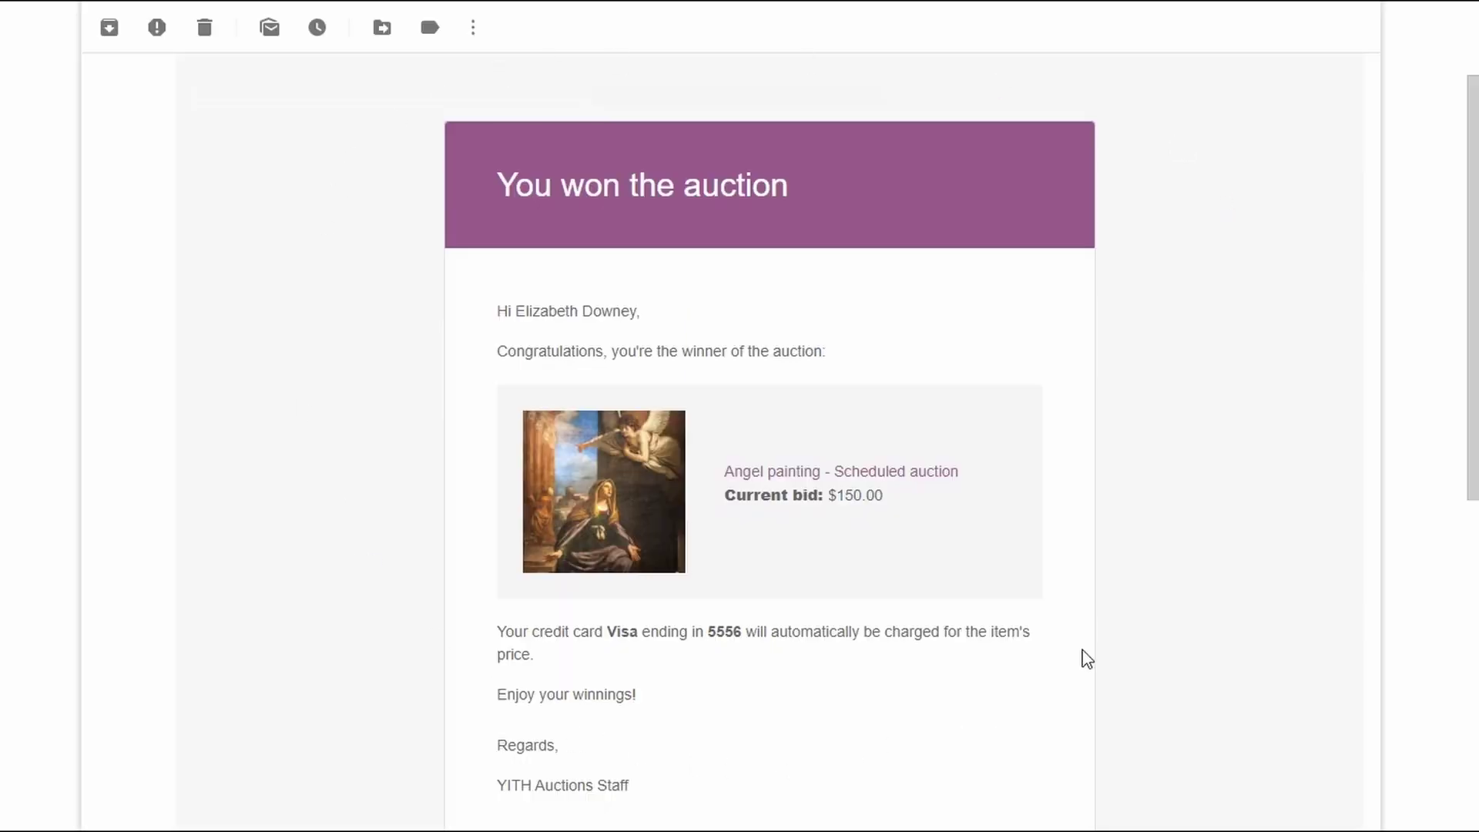
{"action": "left_click_drag", "start_coordinate": [506, 185], "coordinate": [814, 185]}
{"action": "left_click", "coordinate": [786, 231]}
{"action": "scroll", "coordinate": [786, 232], "scroll_direction": "down", "scroll_amount": 1}
{"action": "scroll", "coordinate": [785, 231], "scroll_direction": "down", "scroll_amount": 2}
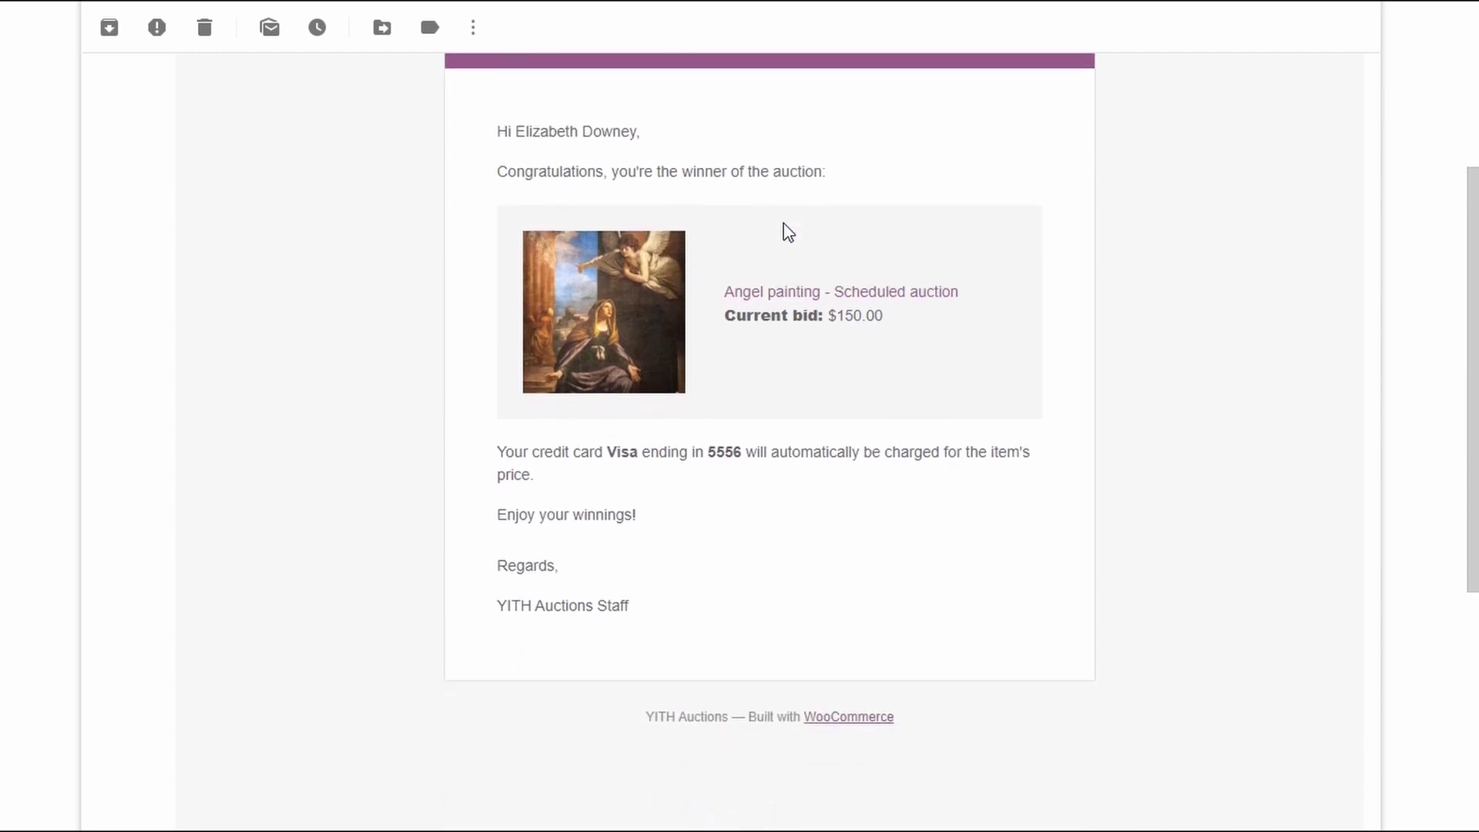
{"action": "left_click_drag", "start_coordinate": [726, 313], "coordinate": [887, 325]}
{"action": "left_click", "coordinate": [891, 345]}
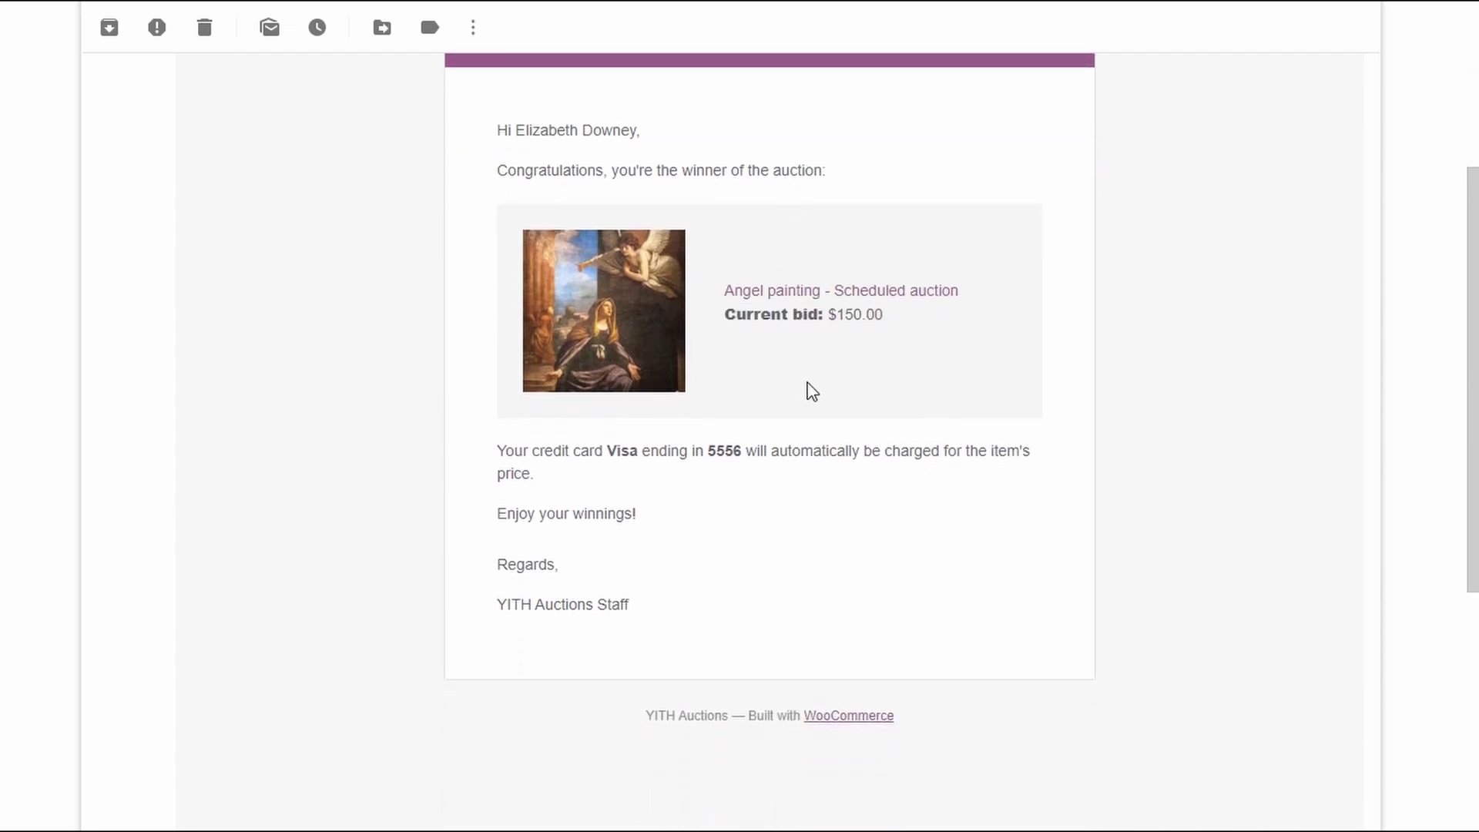
{"action": "left_click_drag", "start_coordinate": [497, 452], "coordinate": [1036, 476]}
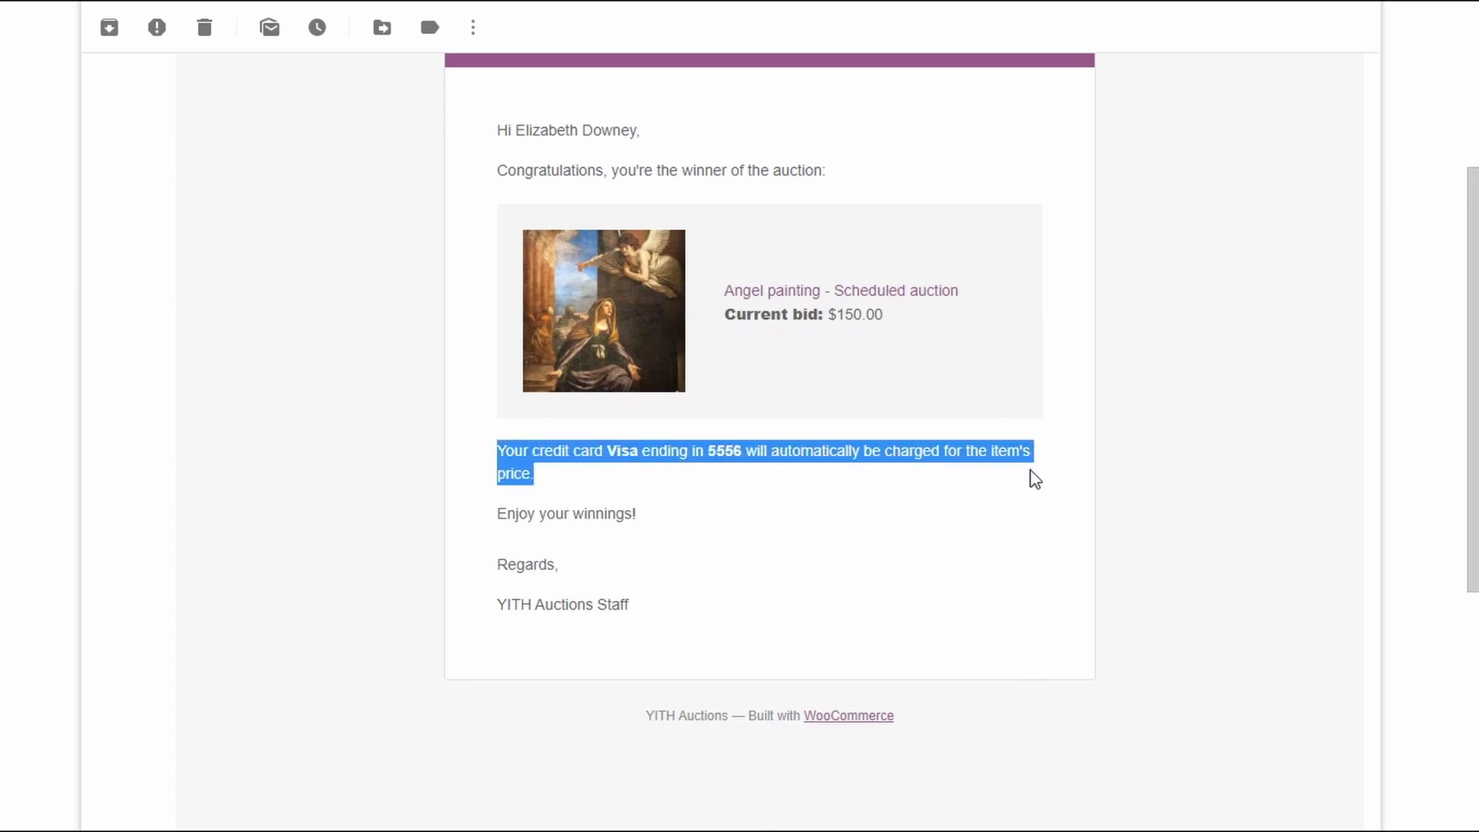